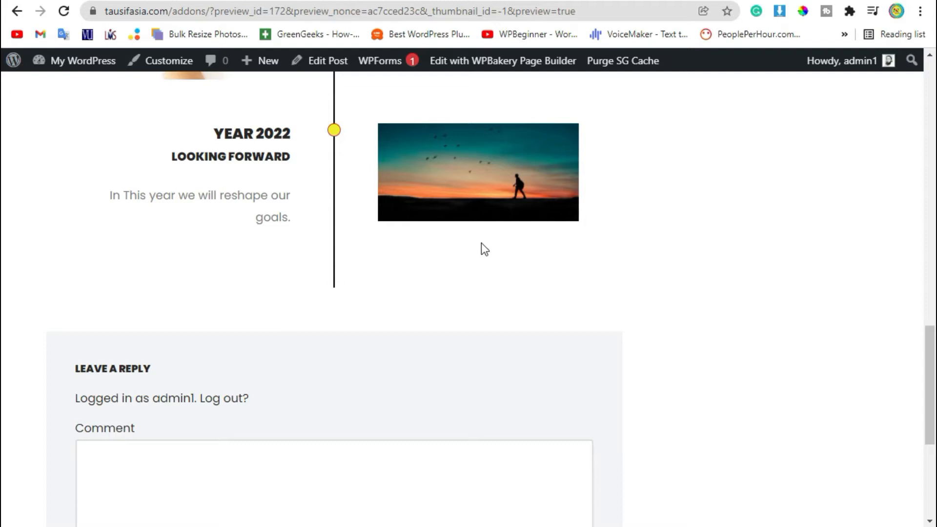
Review the workflow timeline in the post preview and open the WordPress dashboard
scroll(288, 277, up, 6)
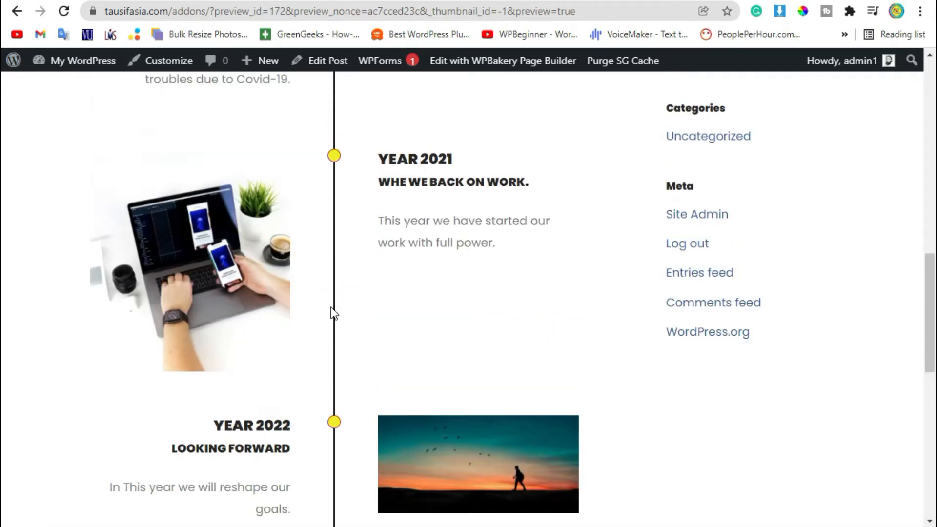
scroll(330, 320, up, 10)
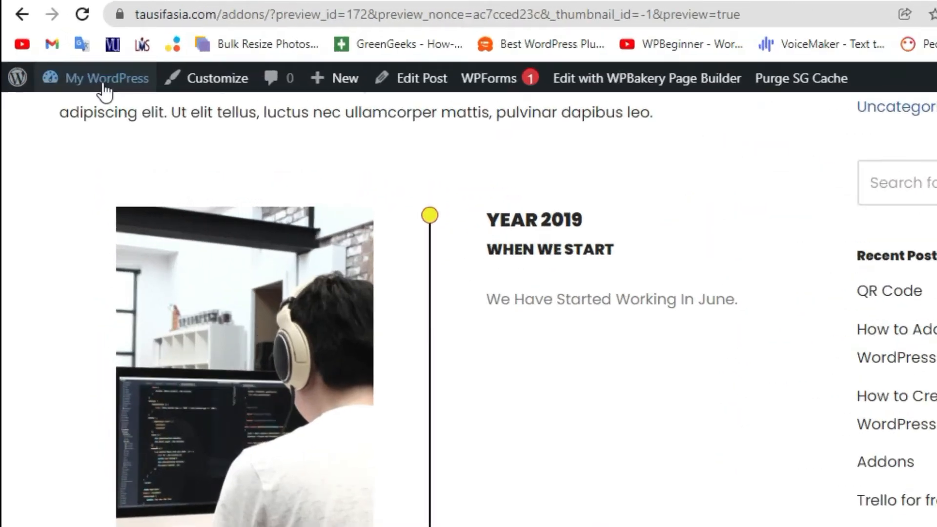
mouse_move(78, 63)
click(86, 92)
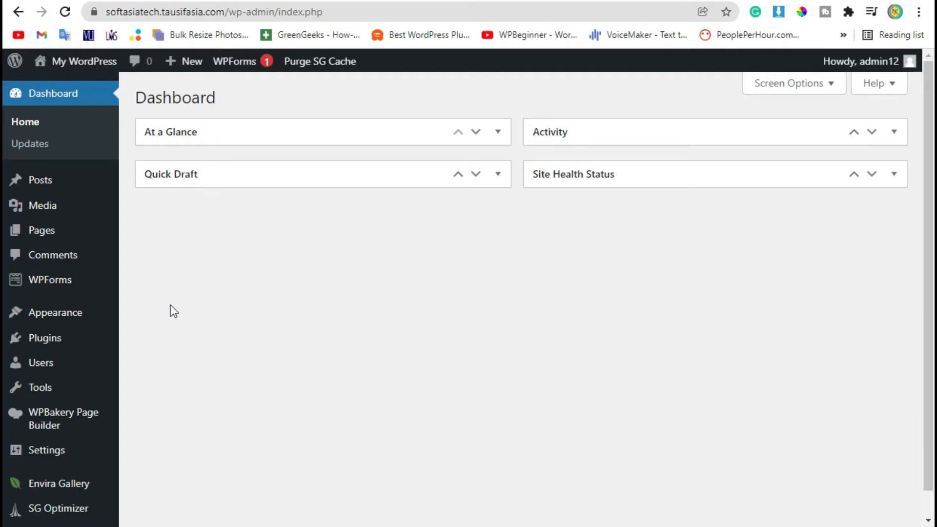
Start a new plugin upload and choose the file visual-composer-kit.zip
mouse_move(44, 342)
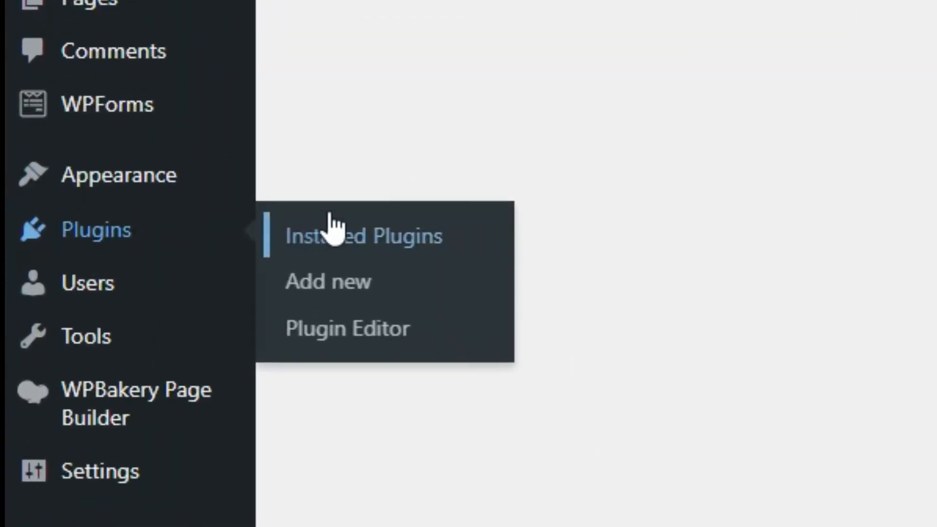
click(325, 287)
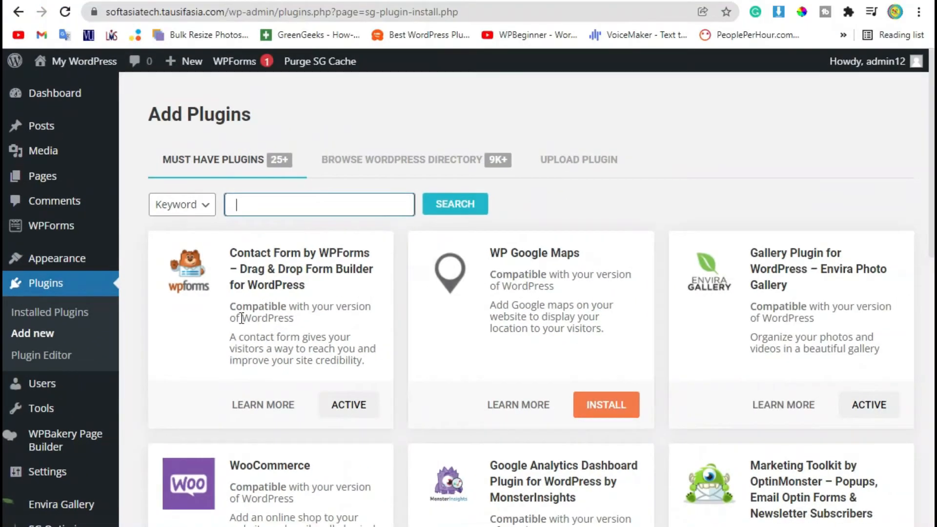
click(608, 161)
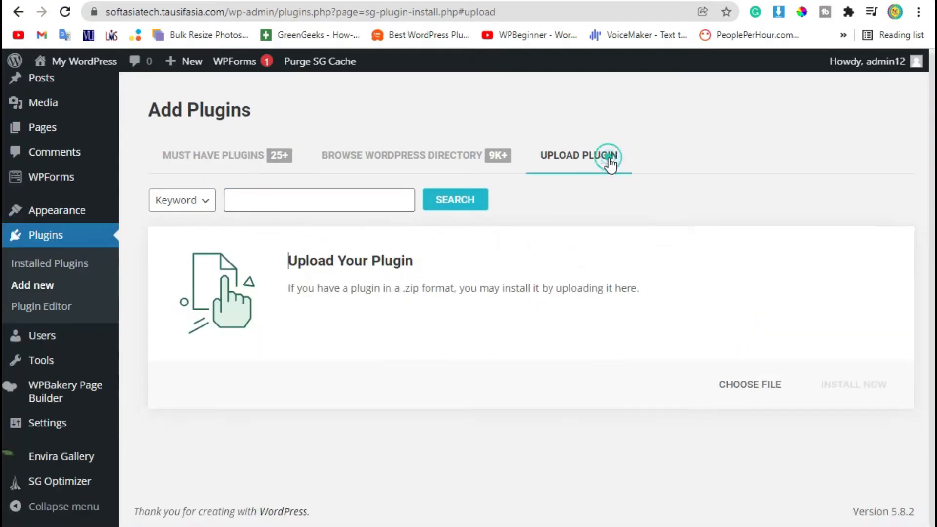
click(744, 384)
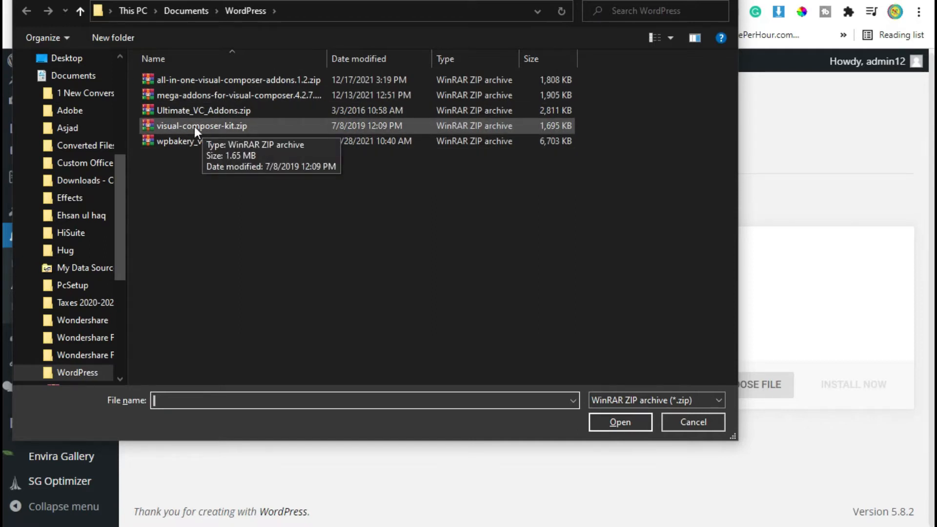
double_click(241, 126)
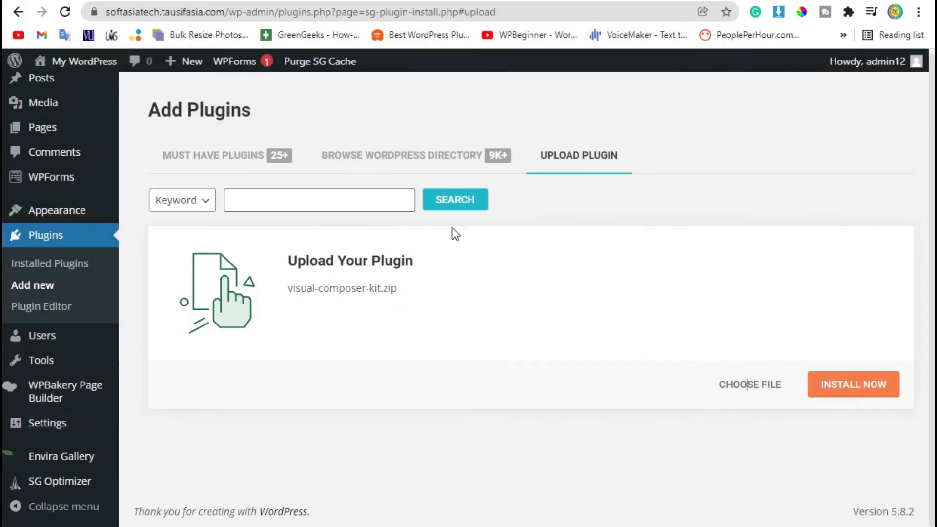
Install the uploaded visual-composer-kit.zip plugin and activate it
drag(288, 290, 402, 288)
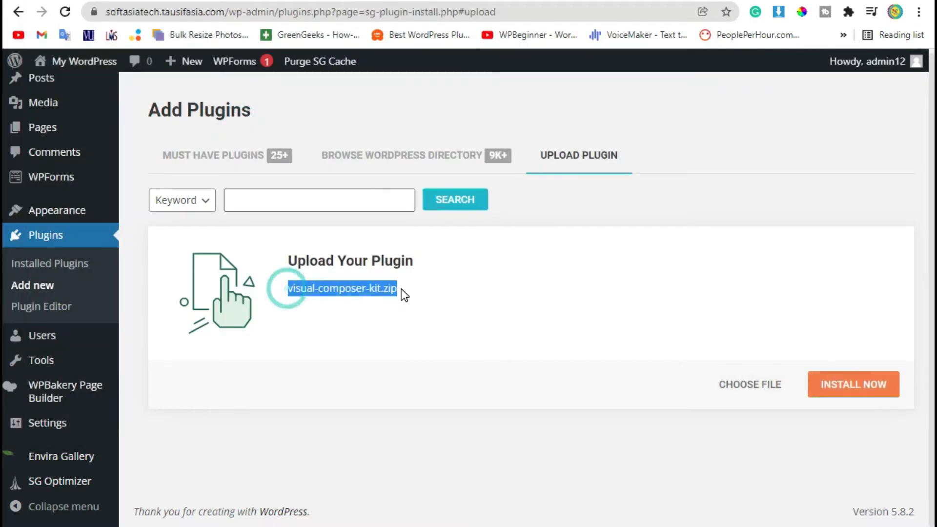
click(401, 288)
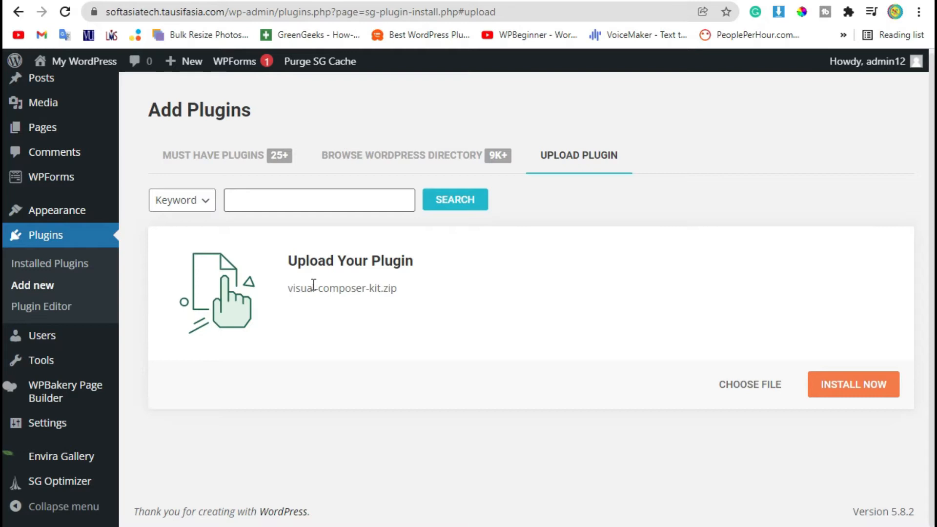
click(857, 388)
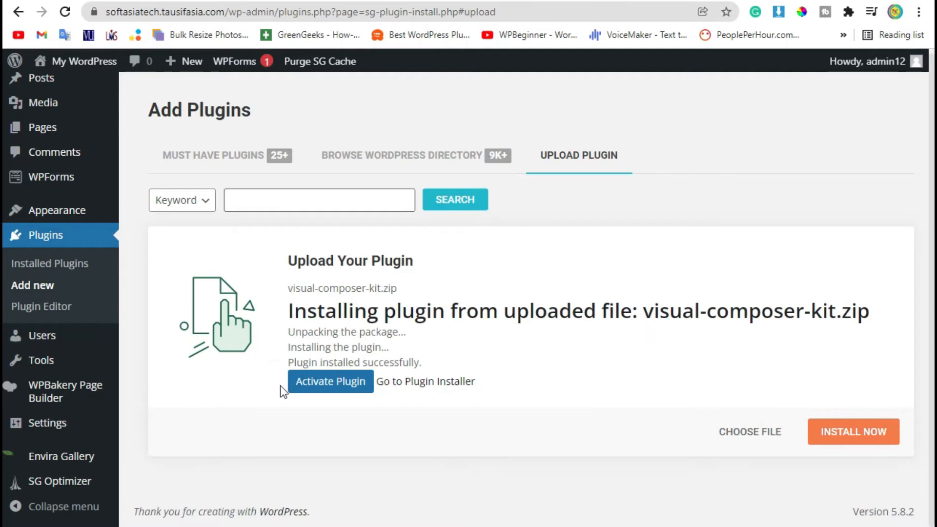
click(363, 385)
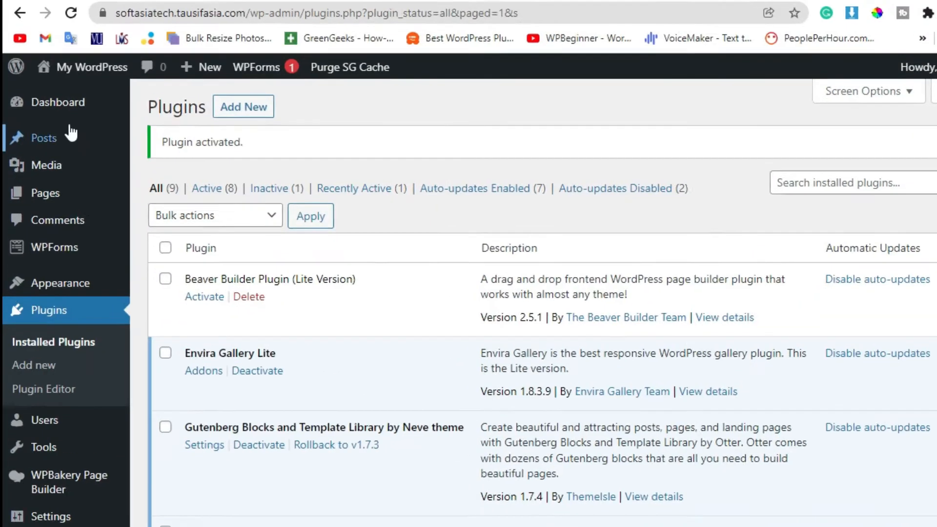
Create a new post titled "Work Flow" and publish it
mouse_move(60, 106)
click(98, 173)
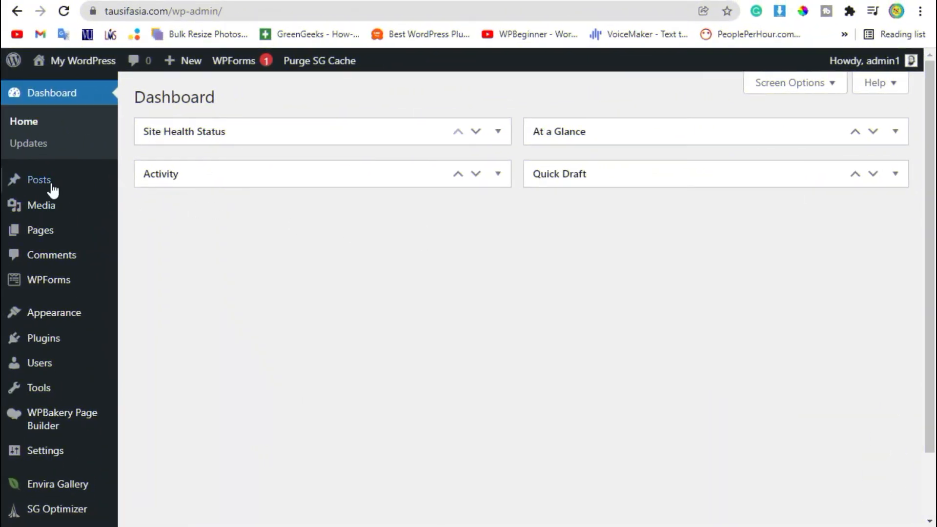
mouse_move(52, 189)
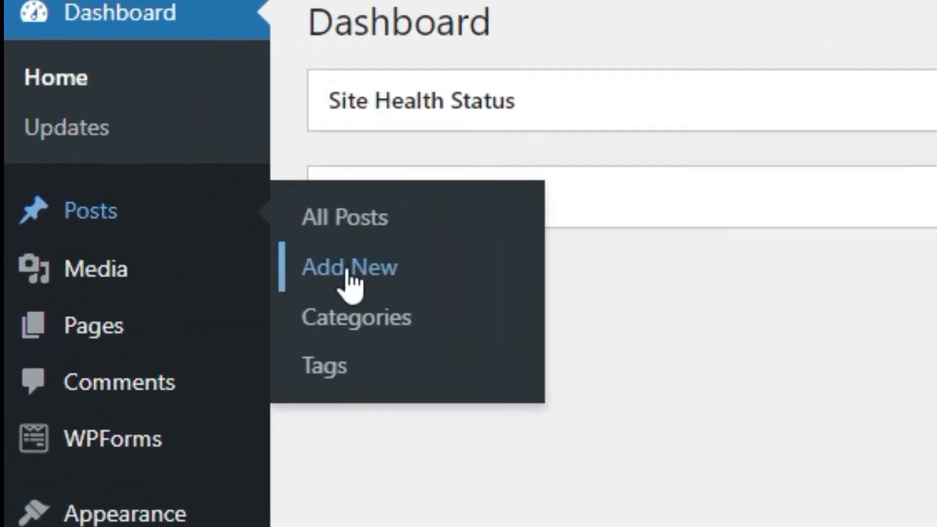
click(352, 270)
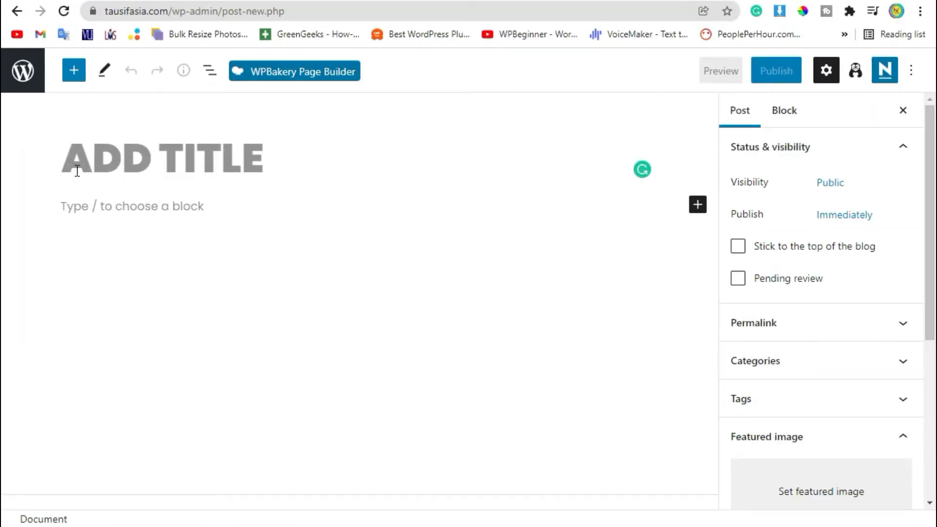
text(WO)
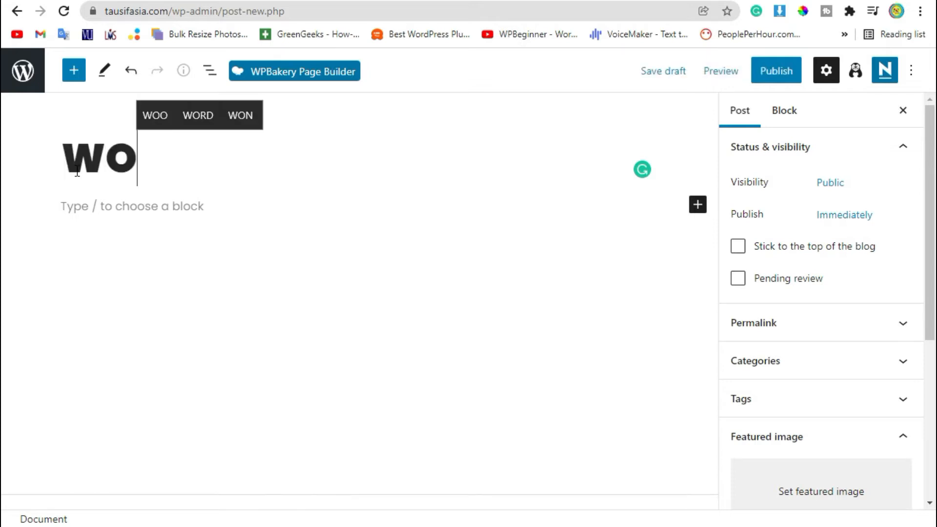
text(RK FLOW)
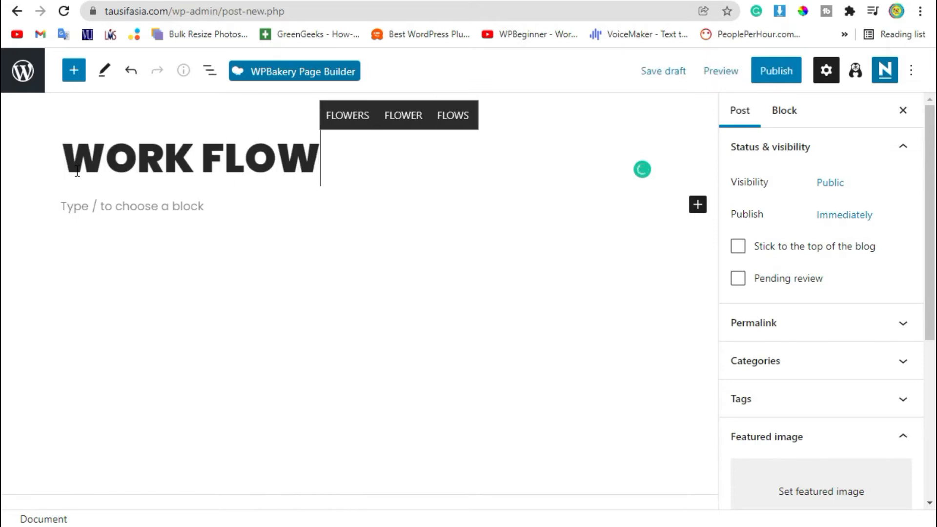
click(771, 72)
click(772, 72)
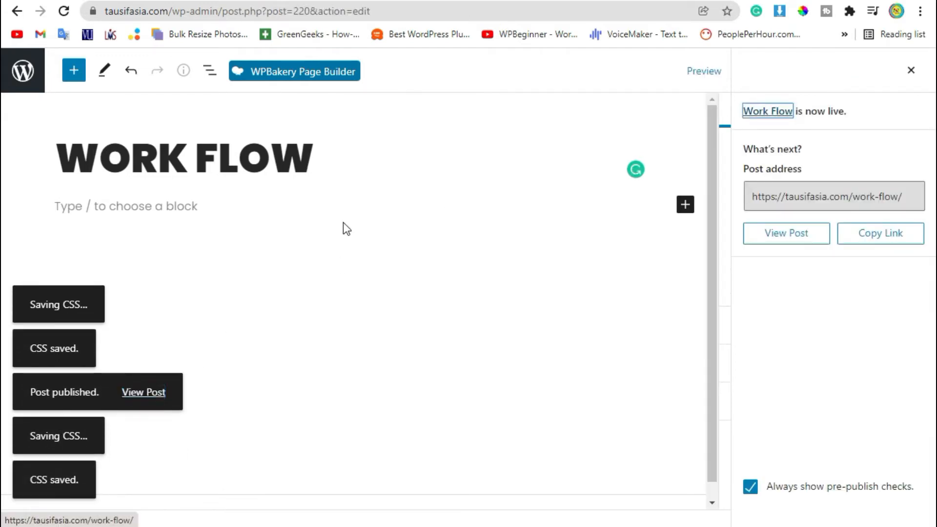
Open the Work Flow post in the WPBakery Page Builder backend editor
click(315, 73)
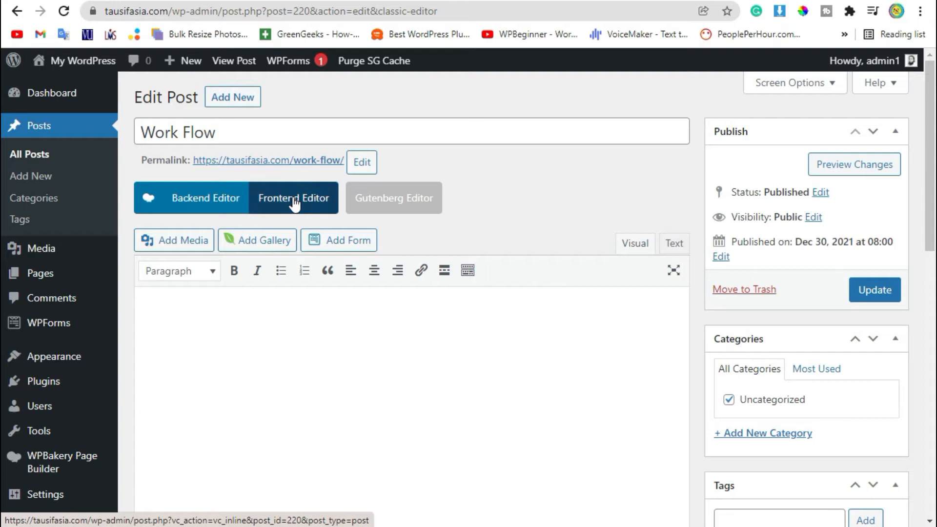
click(196, 200)
scroll(280, 328, down, 2)
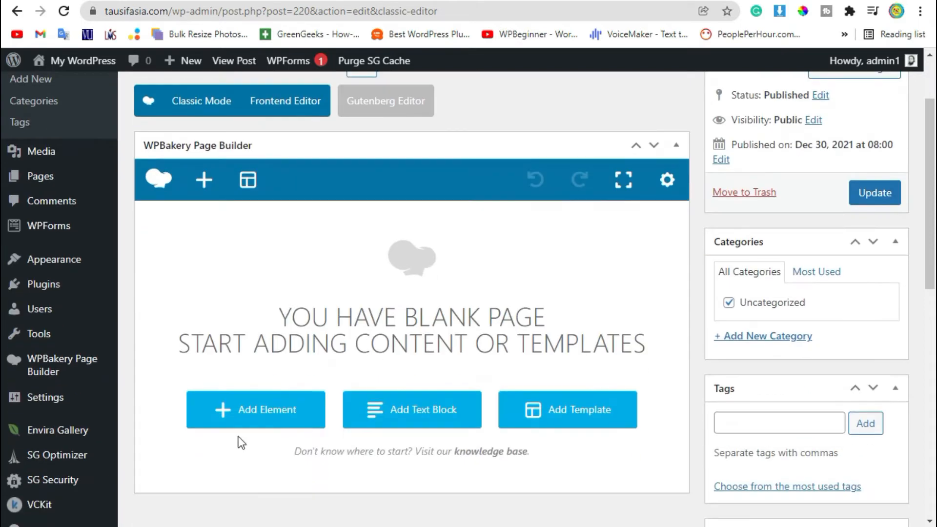
Add the Workflow element from the KIT Addons to the blank page
click(264, 415)
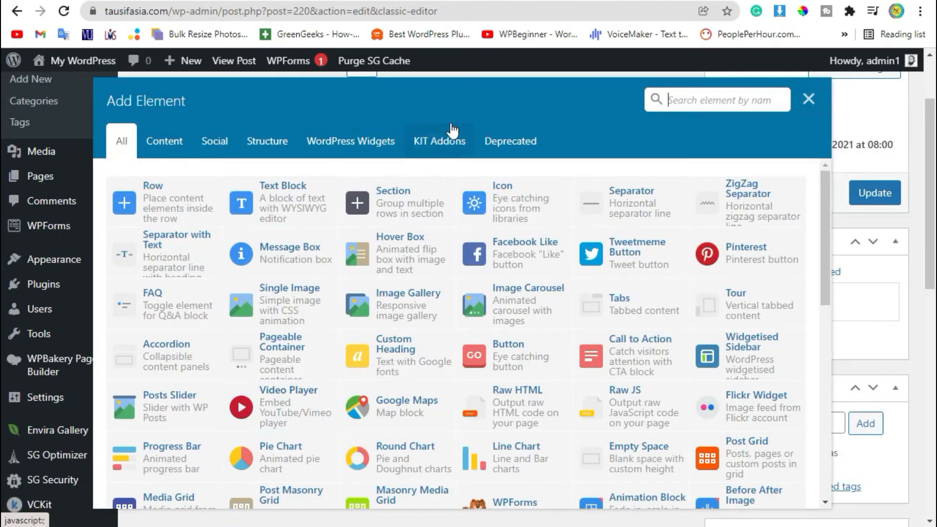
click(427, 142)
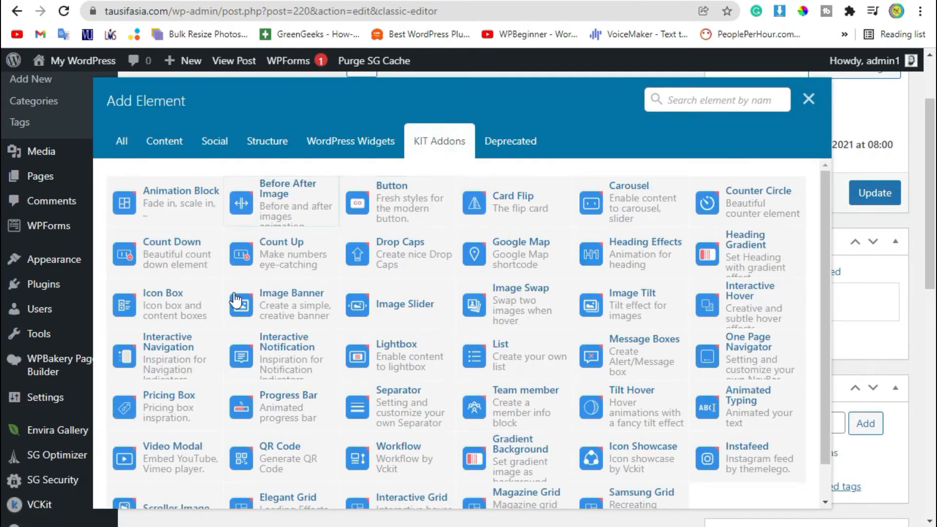
scroll(294, 361, down, 1)
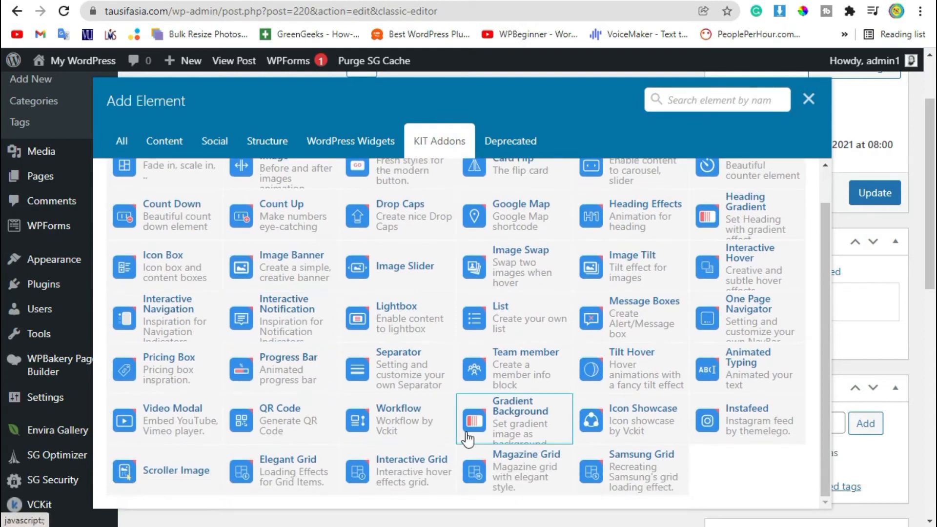
click(401, 424)
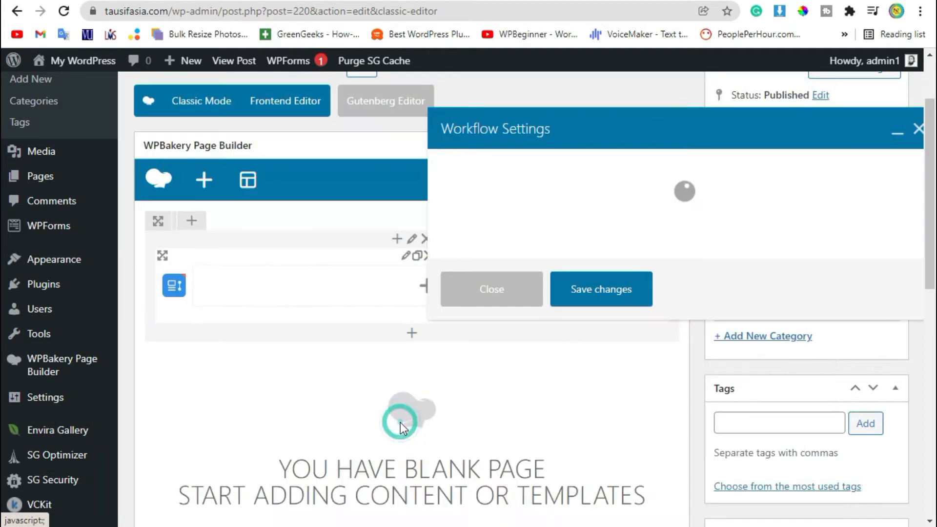
Set the Animate Workflow option to Yes in the Workflow settings
drag(442, 172, 544, 169)
click(544, 169)
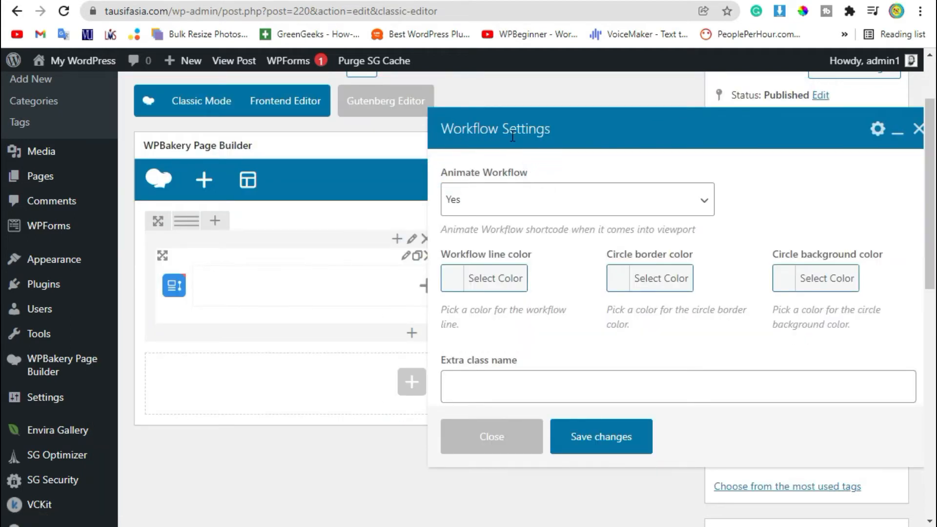
drag(441, 172, 496, 175)
click(513, 202)
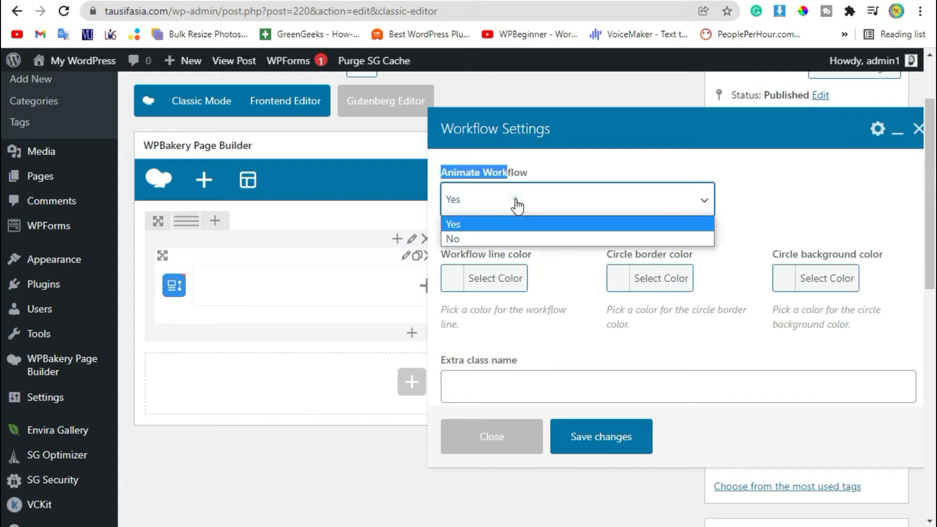
click(502, 219)
click(512, 201)
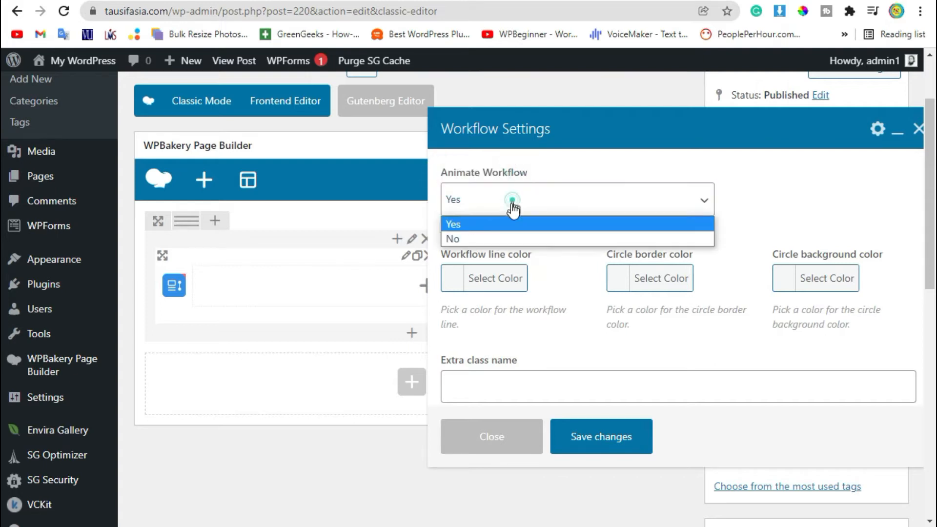
click(479, 229)
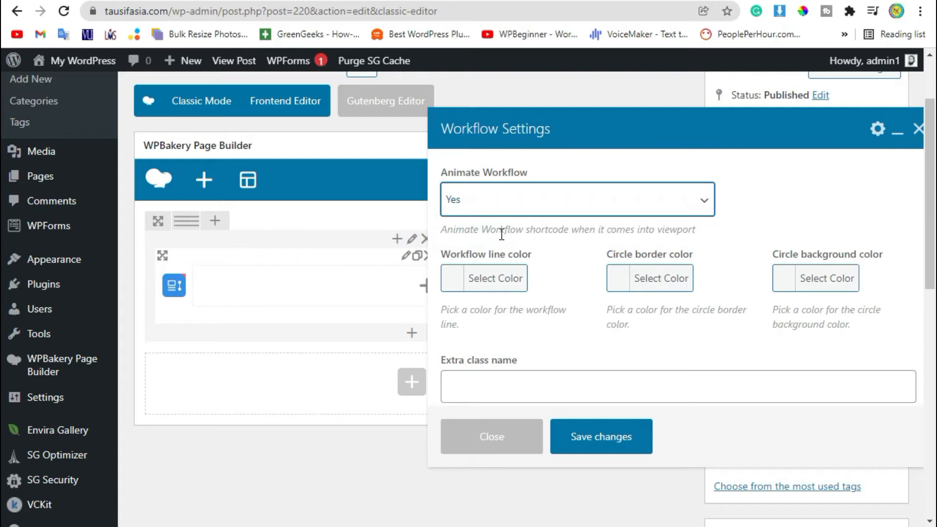
Set the workflow line color to the black swatch
click(472, 278)
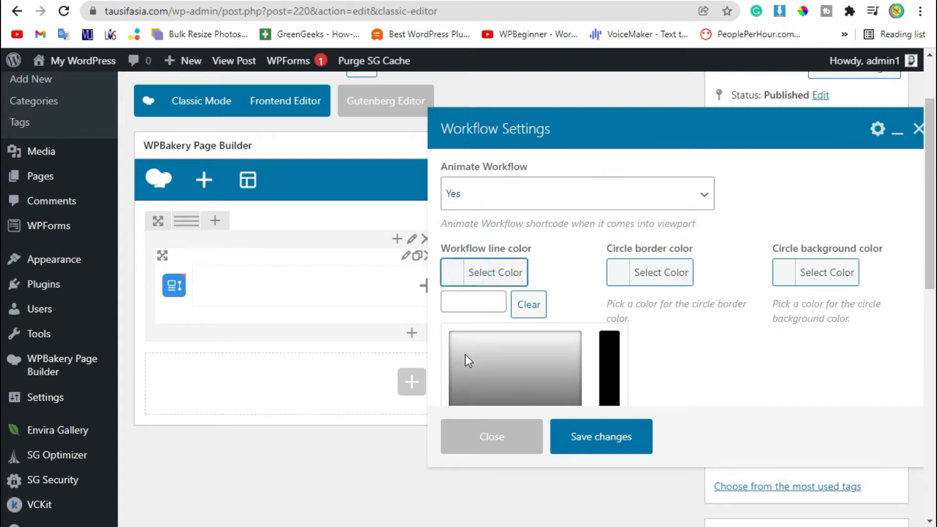
scroll(464, 354, down, 3)
click(454, 284)
click(689, 256)
scroll(645, 299, up, 2)
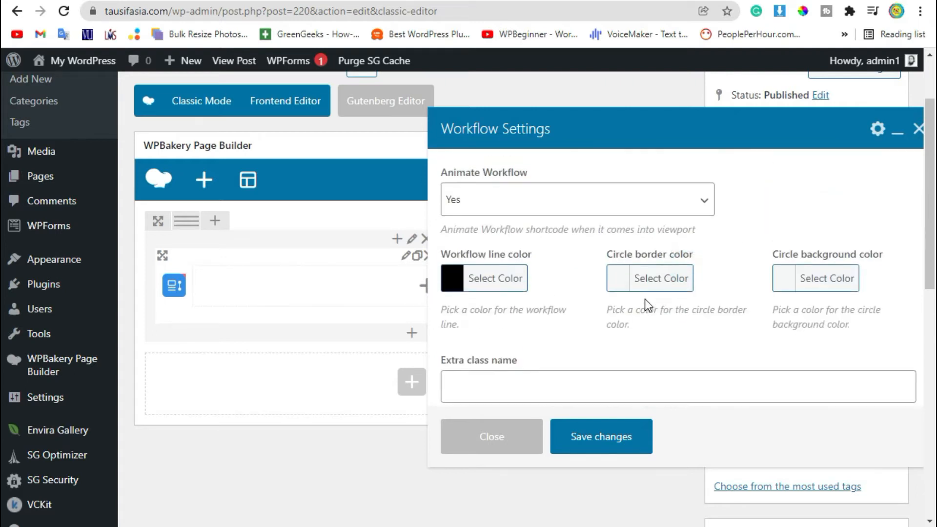
Set the circle border color to the red swatch
drag(613, 253, 624, 283)
click(624, 283)
scroll(614, 324, down, 2)
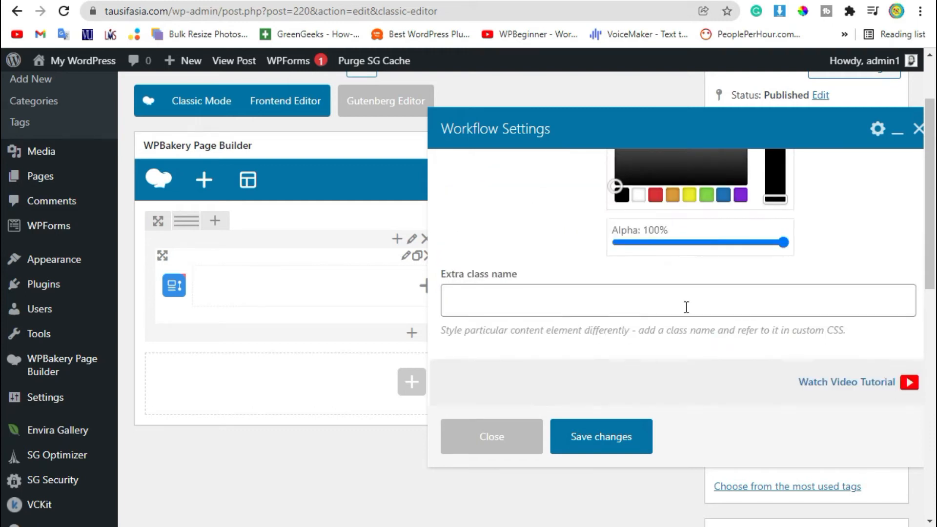
click(656, 197)
click(543, 255)
scroll(543, 256, up, 2)
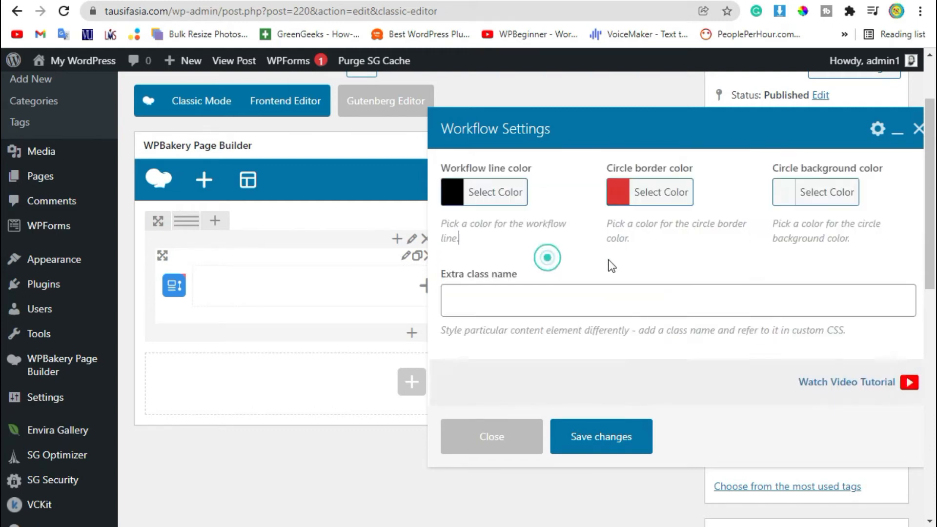
Set the circle background color to the yellow swatch and save the Workflow element's settings
click(785, 279)
scroll(844, 300, down, 3)
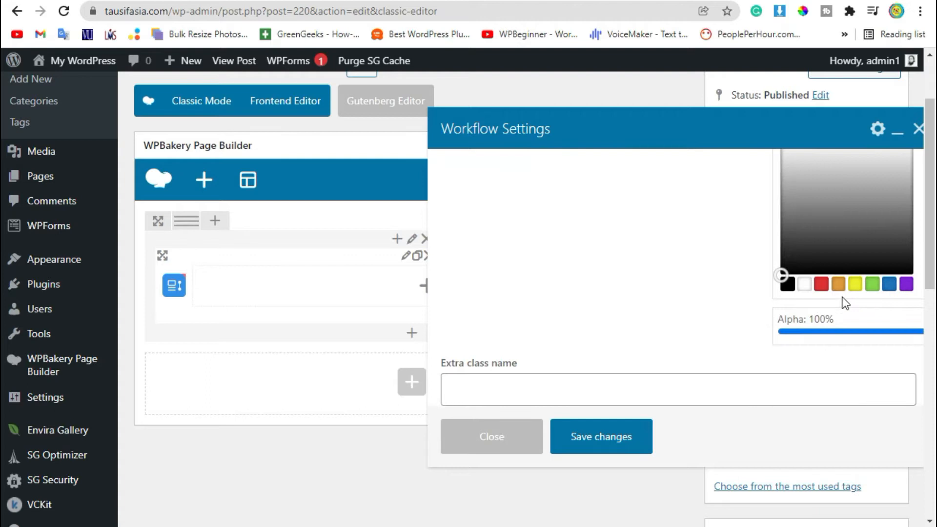
click(855, 283)
click(644, 289)
scroll(559, 317, up, 3)
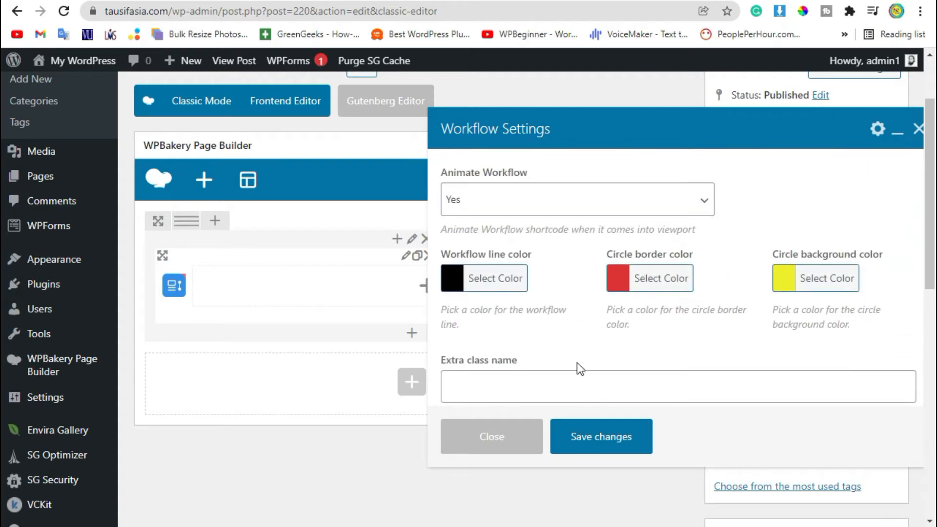
click(600, 437)
mouse_move(162, 254)
mouse_down()
mouse_move(205, 271)
mouse_move(178, 267)
mouse_up()
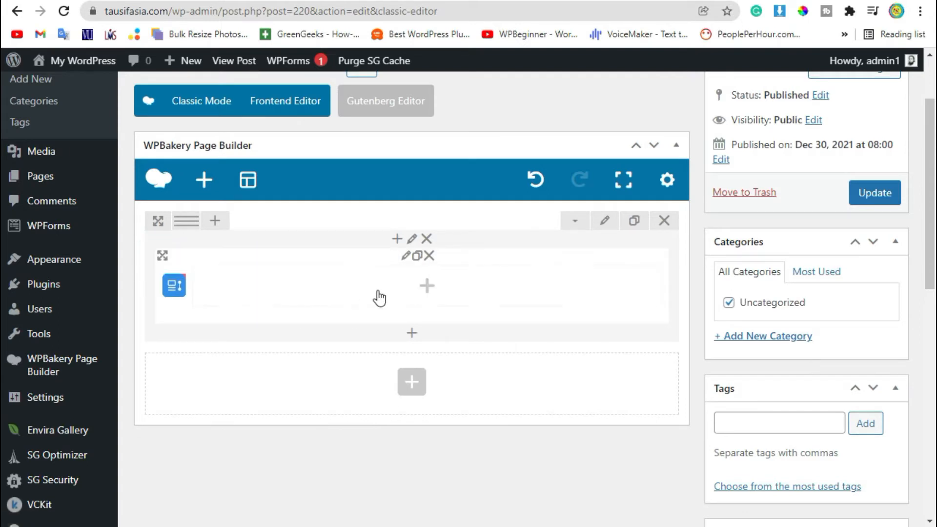
Add a Workflow Item inside the Workflow element and set its title to "Year 2019"
click(427, 287)
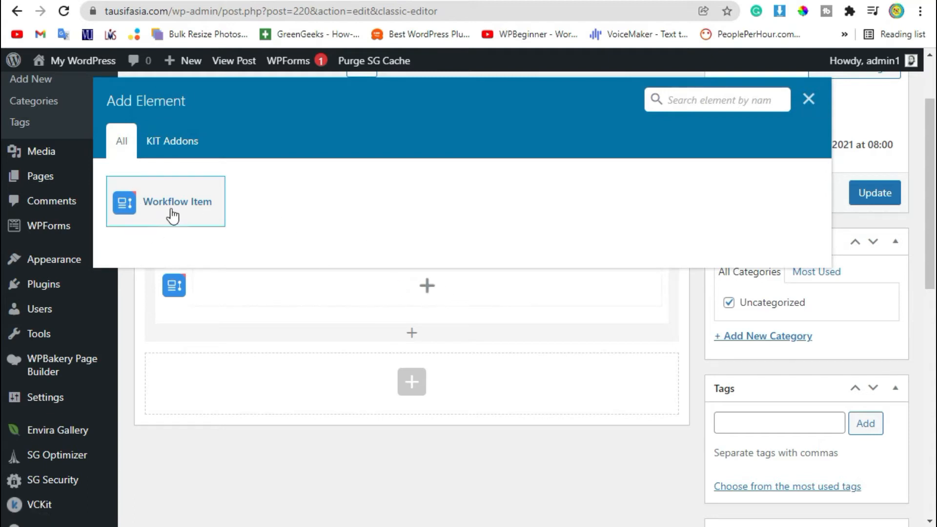
click(139, 204)
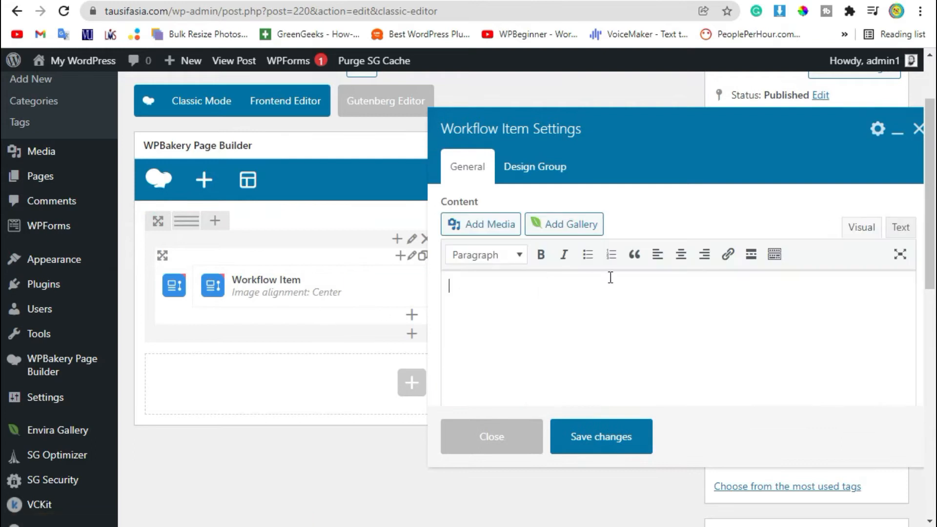
scroll(610, 277, up, 6)
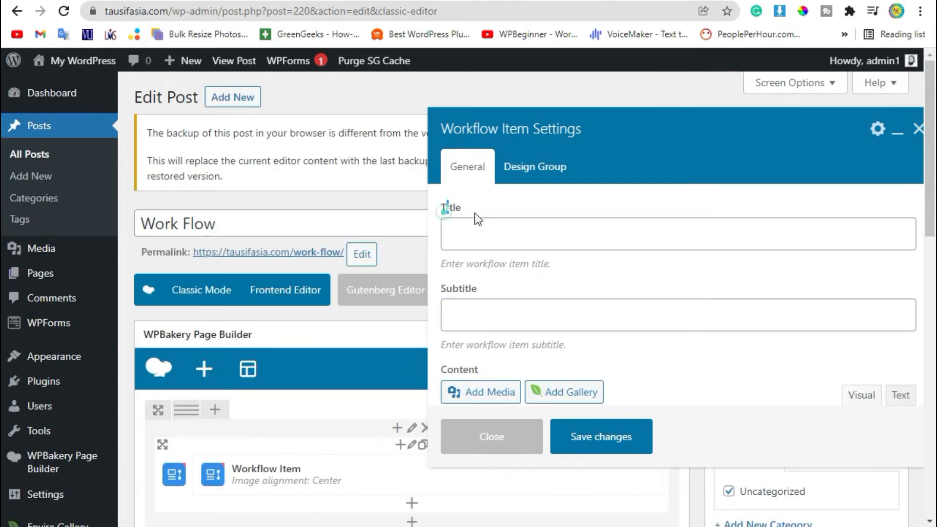
scroll(477, 220, down, 5)
middle_click(553, 299)
scroll(554, 300, up, 3)
scroll(379, 335, down, 1)
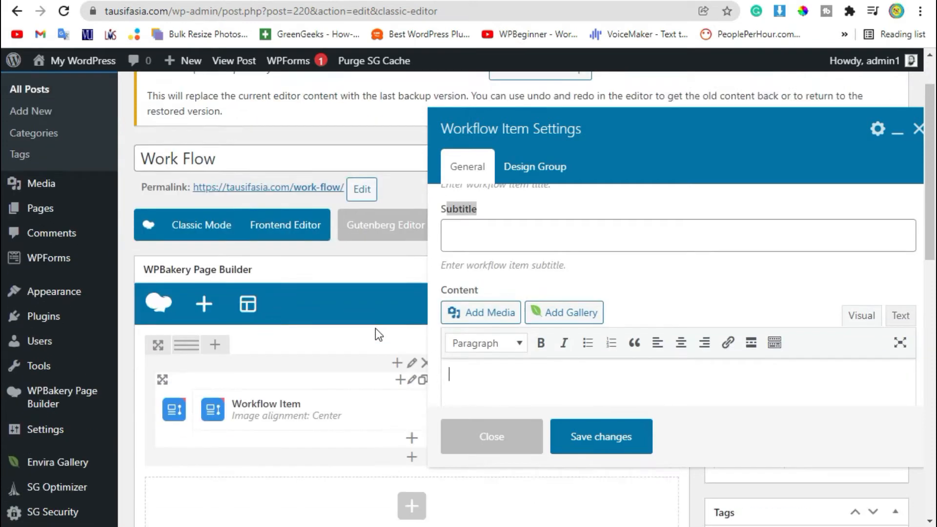
scroll(375, 334, down, 5)
scroll(478, 261, up, 2)
click(473, 237)
text(Year 2019)
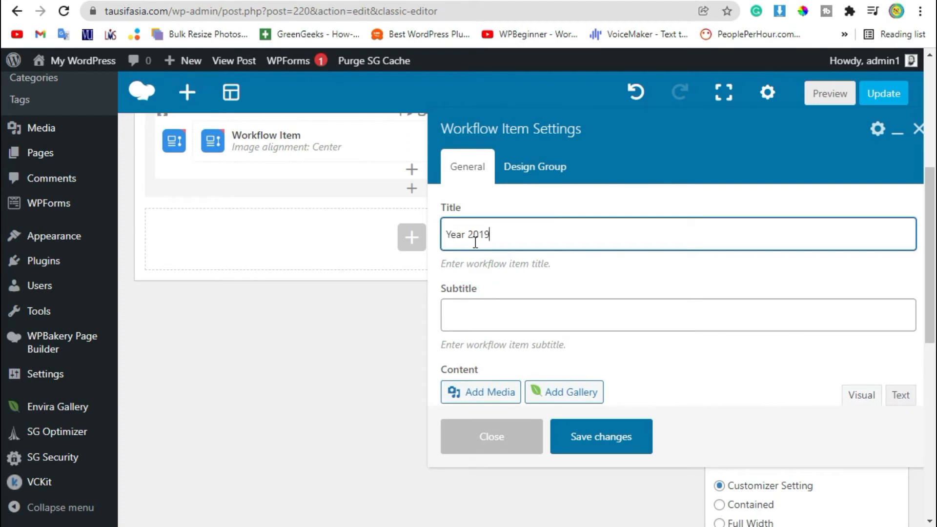
Enter "When we start Freelancing" as the subtitle of the Year 2019 workflow item
click(506, 322)
text(When )
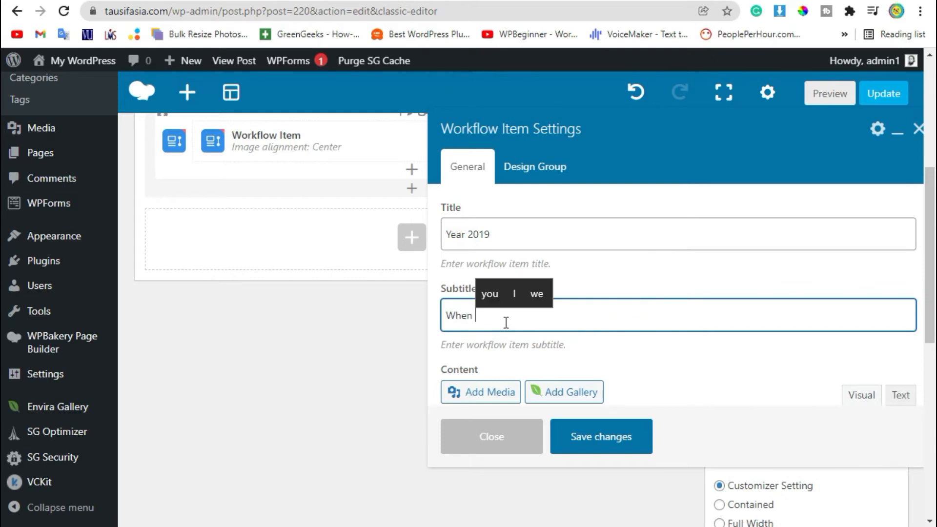
text(we start)
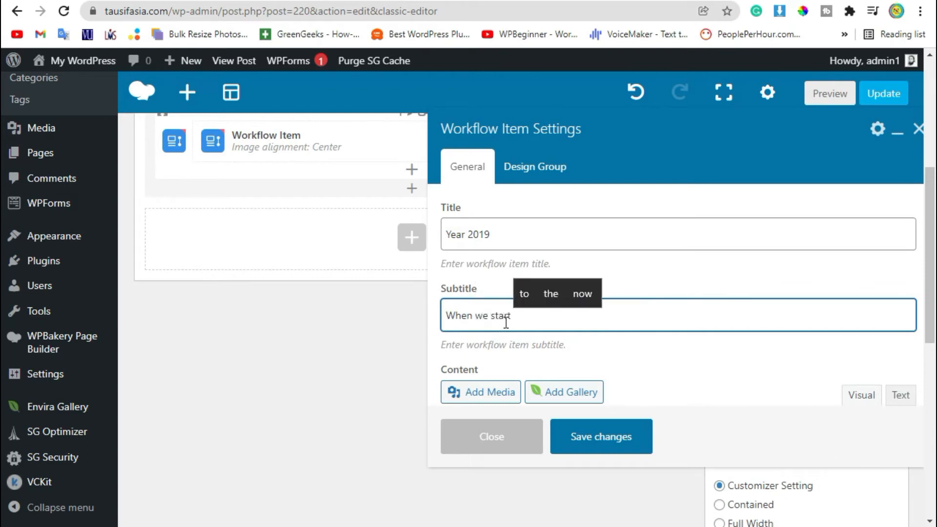
text( Freelan)
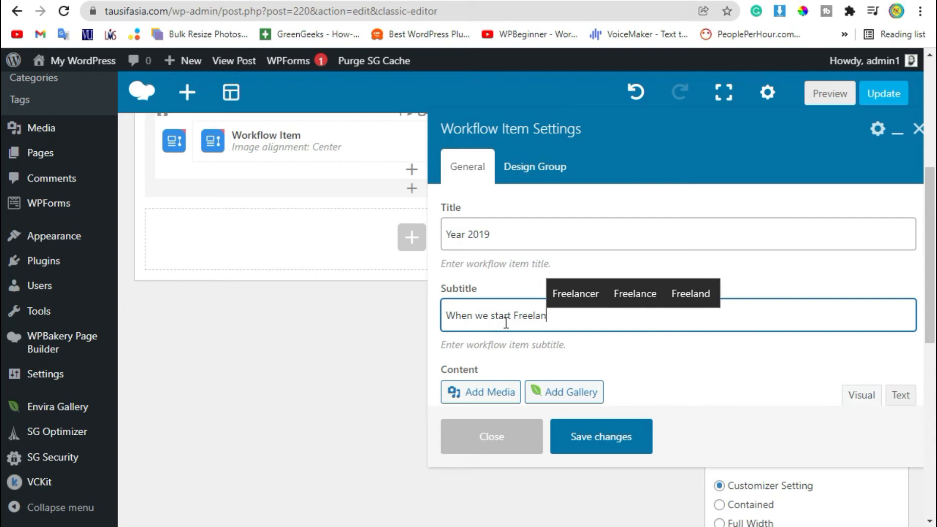
text(cing)
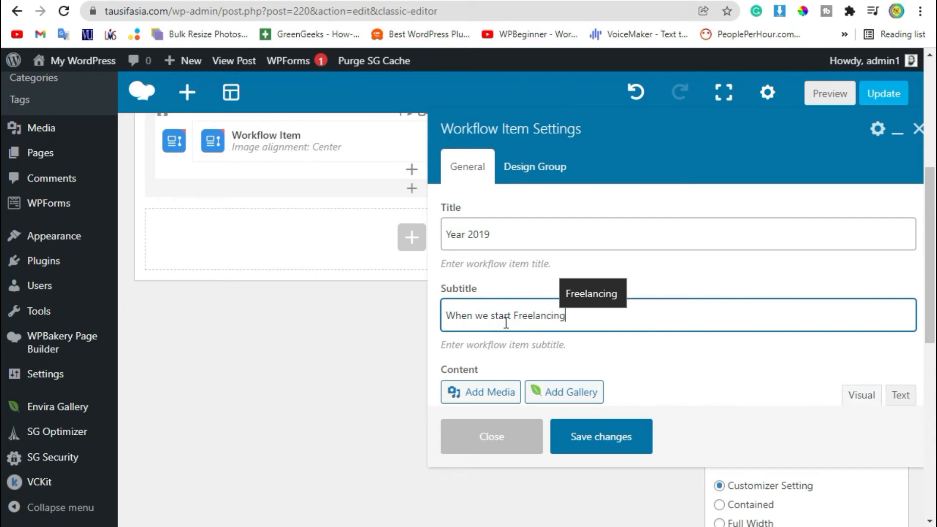
Write the Year 2019 item's content as "In this year we have started freelancing." and save the item's settings
scroll(522, 297, down, 4)
click(457, 323)
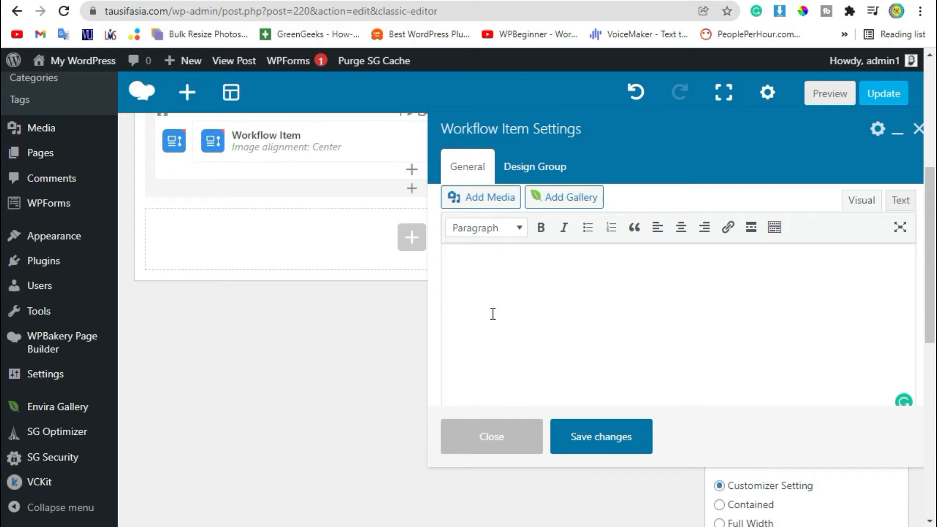
text(In this y)
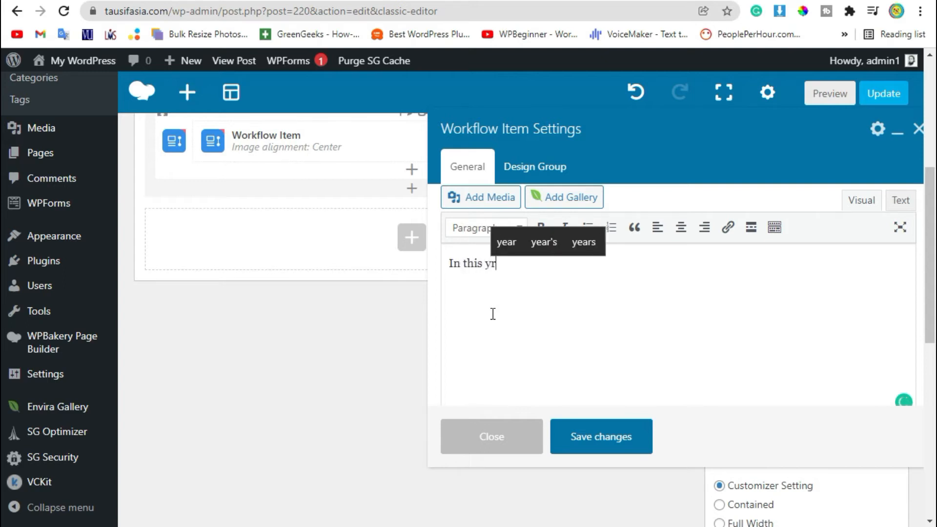
text(ear w)
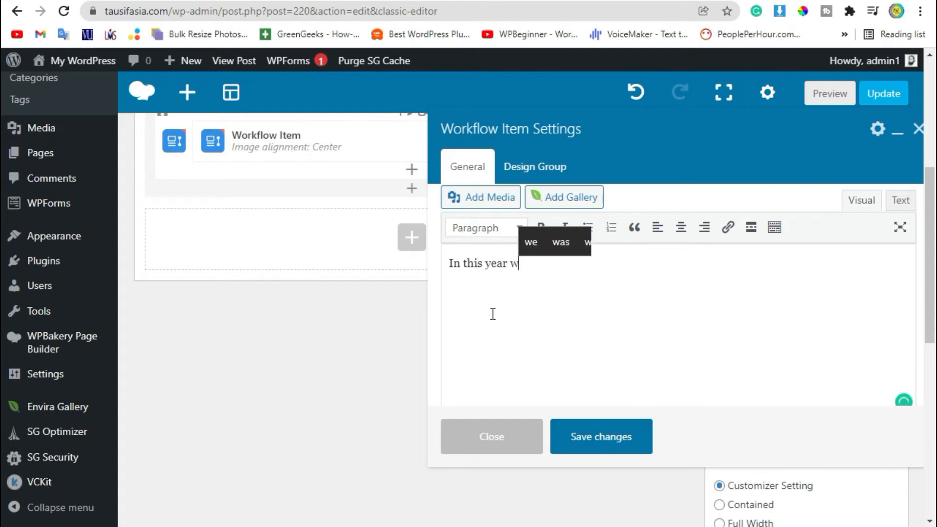
text(e have started)
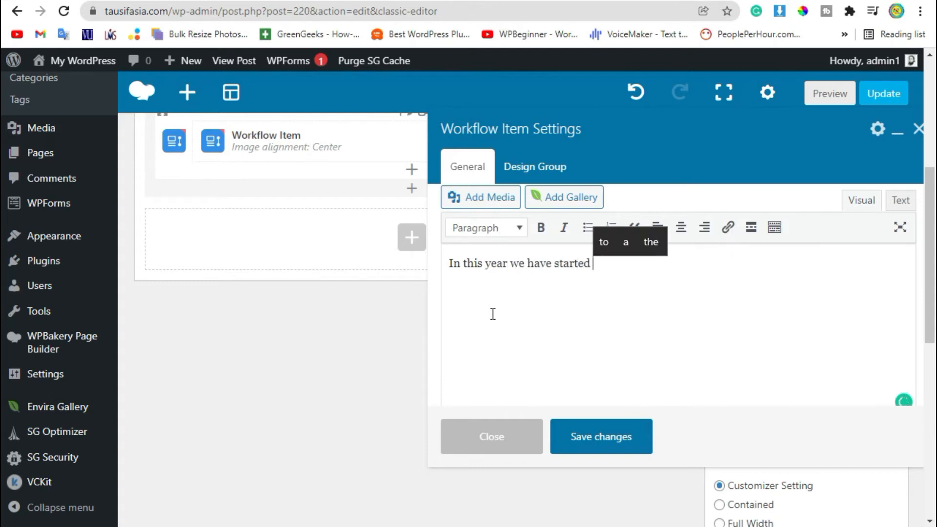
text( freelanci)
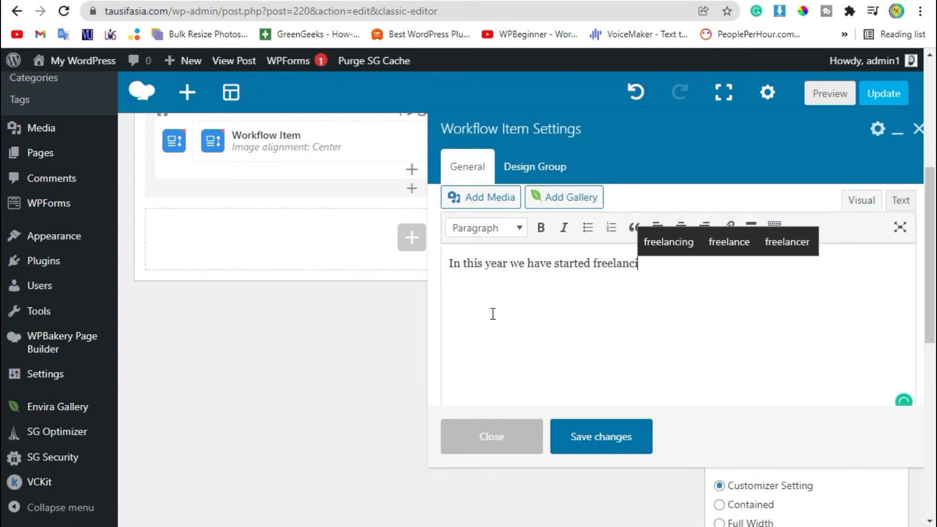
text(ng.)
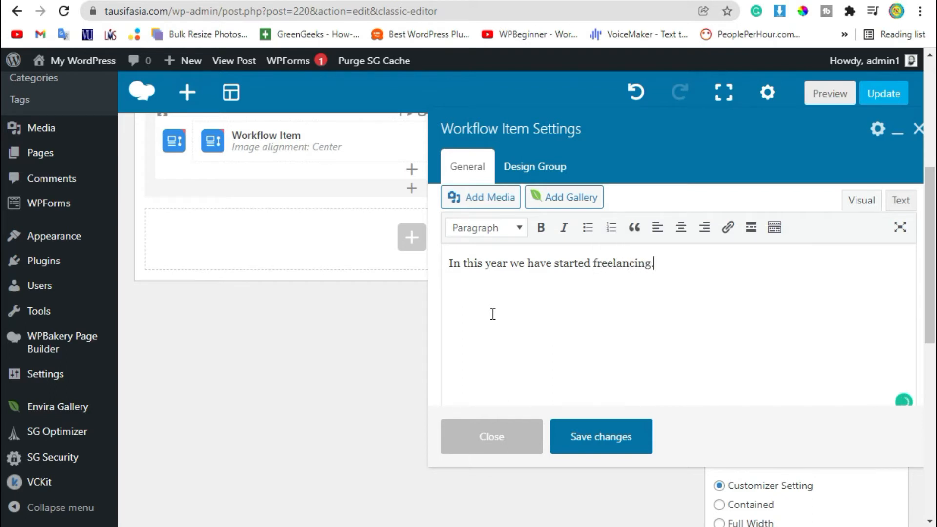
click(569, 436)
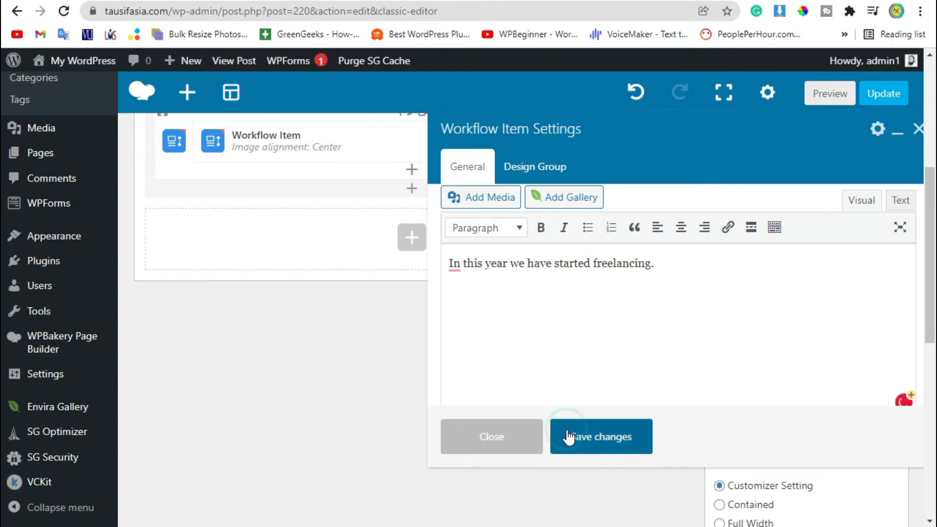
Add a second Workflow Item to the Workflow element and title it "Year 2020"
click(412, 172)
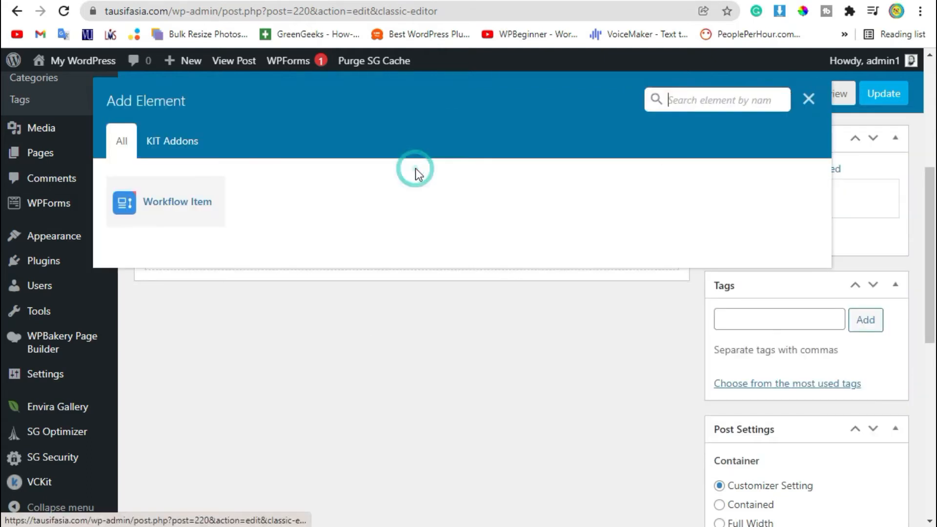
click(190, 207)
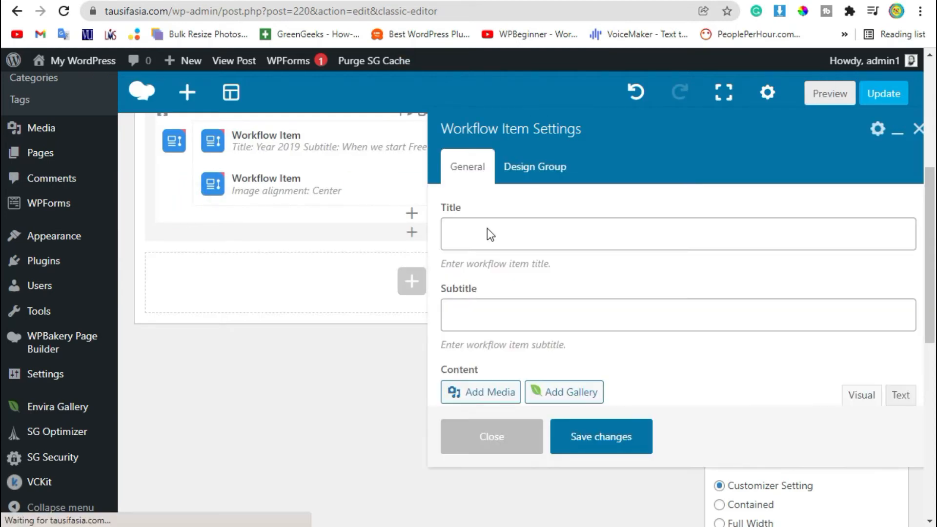
click(473, 235)
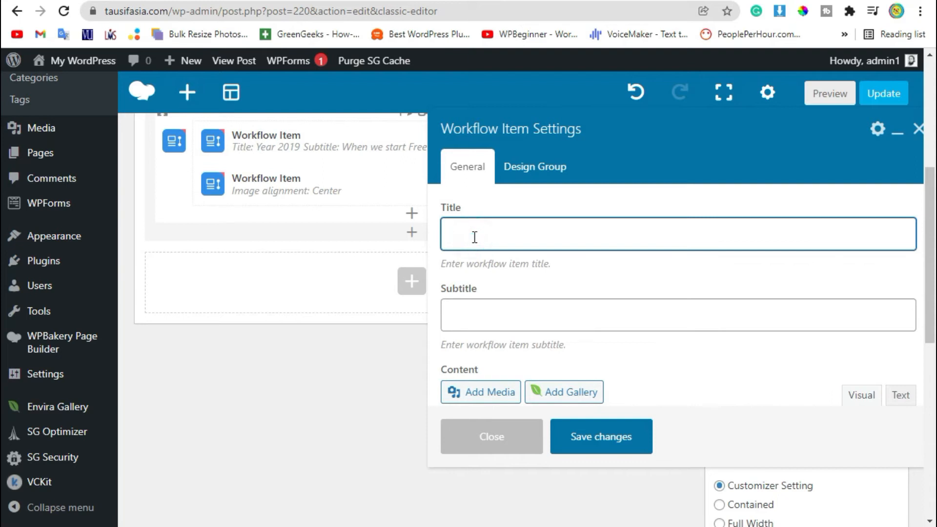
text(Year 2)
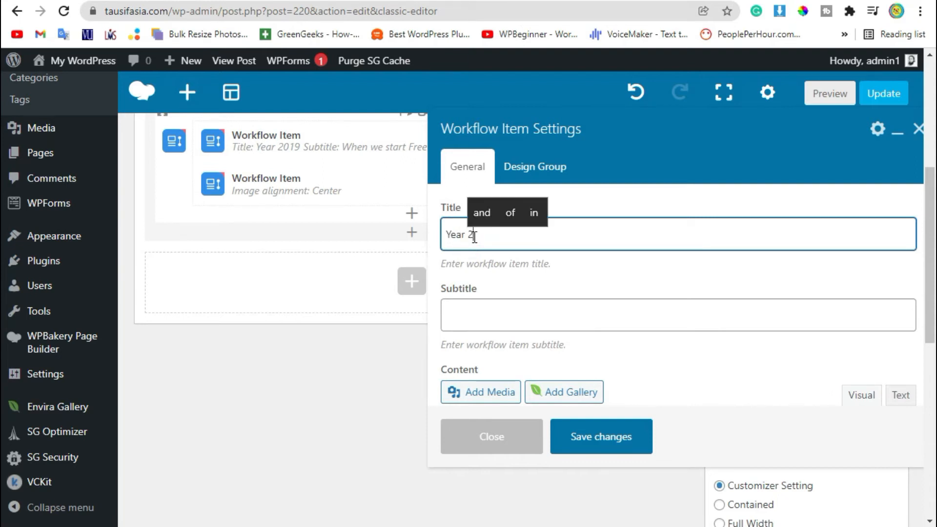
text(021)
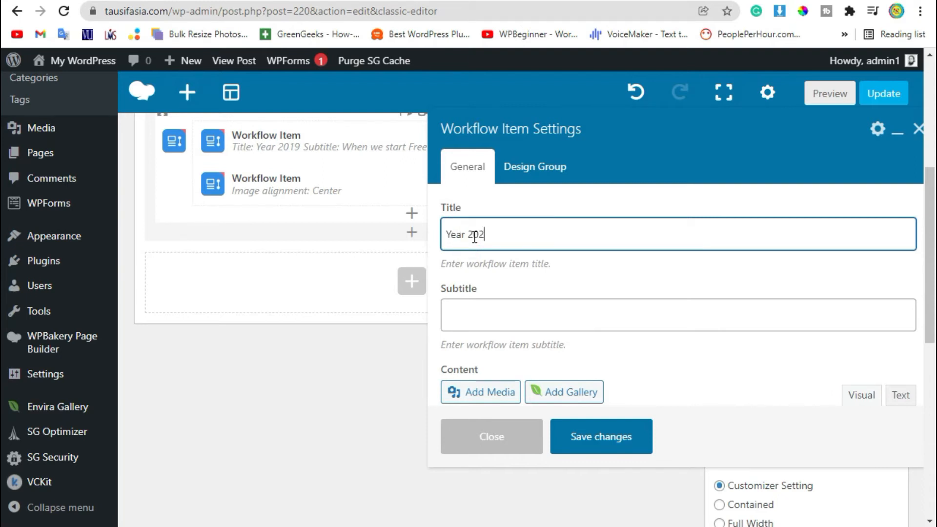
Enter "When we faced troubles" as the subtitle of the Year 2020 workflow item
click(500, 305)
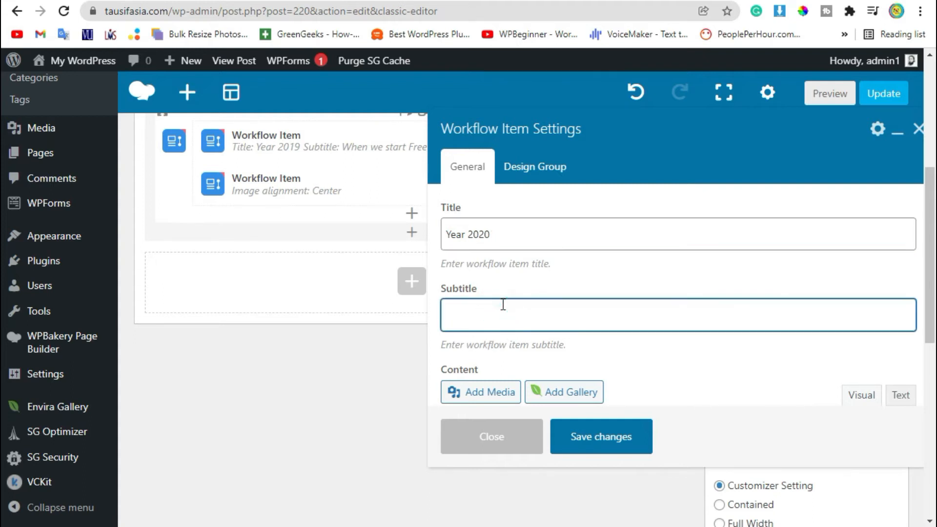
text(When we )
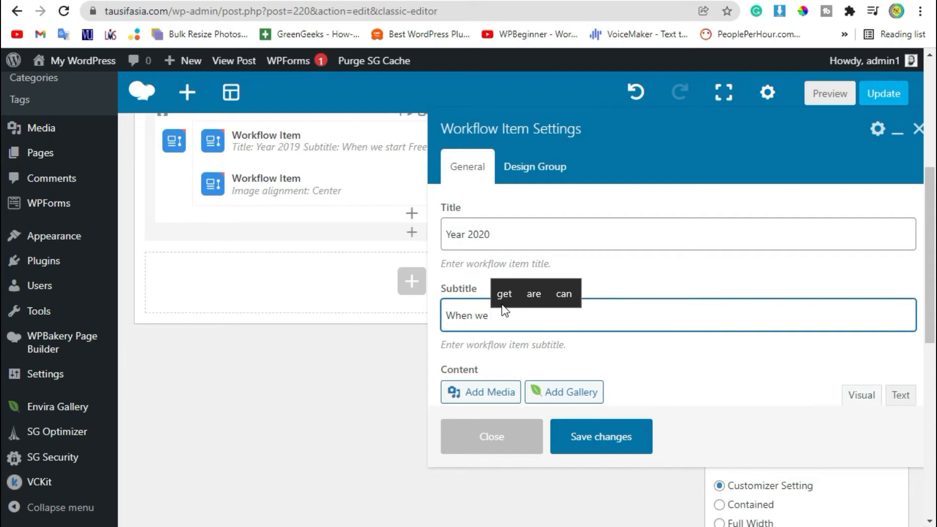
text(faced t)
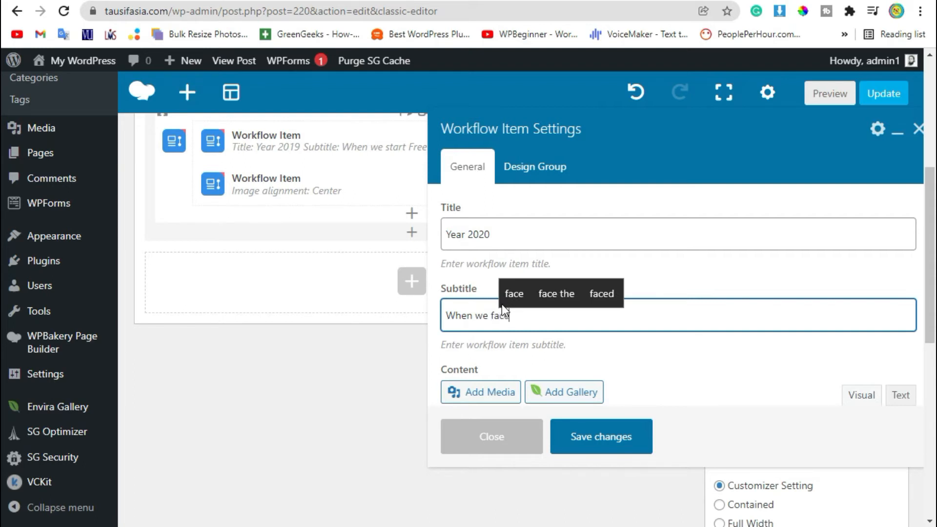
text(roubles)
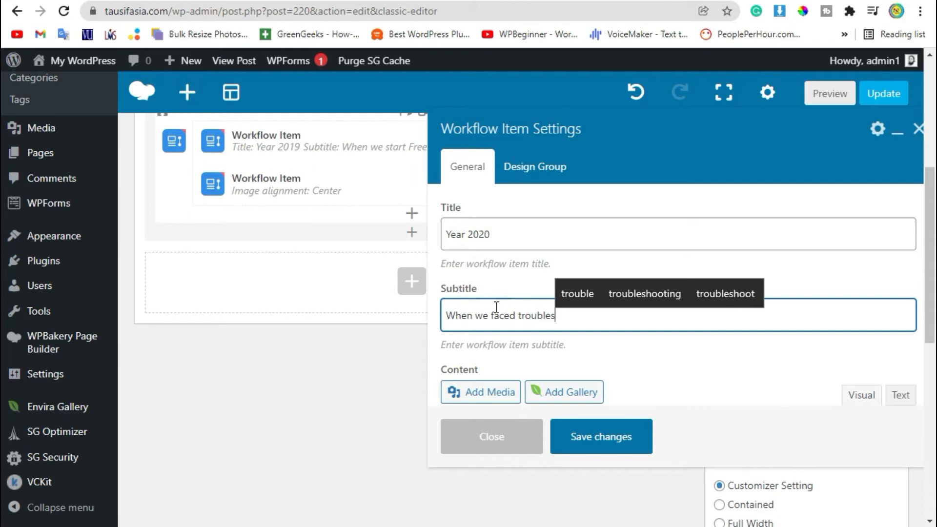
Write the Year 2020 item's content as "In this year we have faced alot of troubles due to covid19."
scroll(496, 306, down, 4)
click(497, 307)
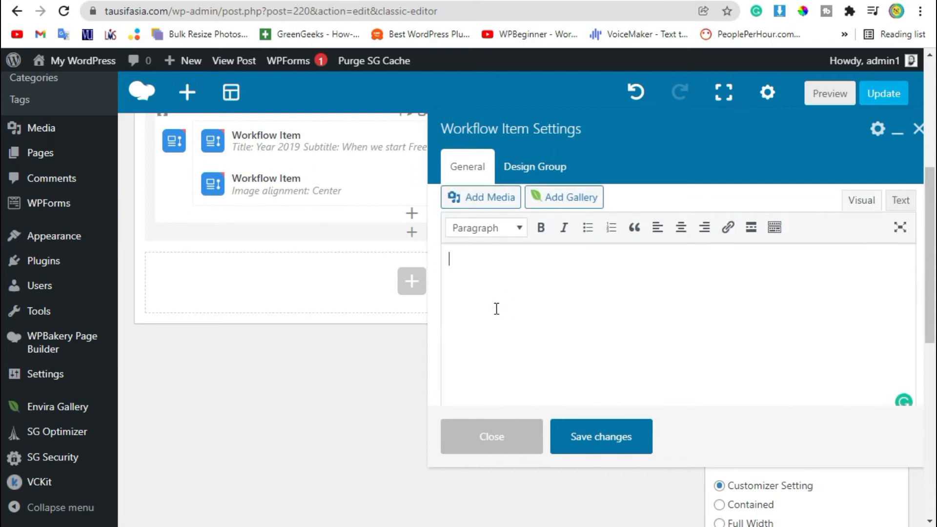
text(In this )
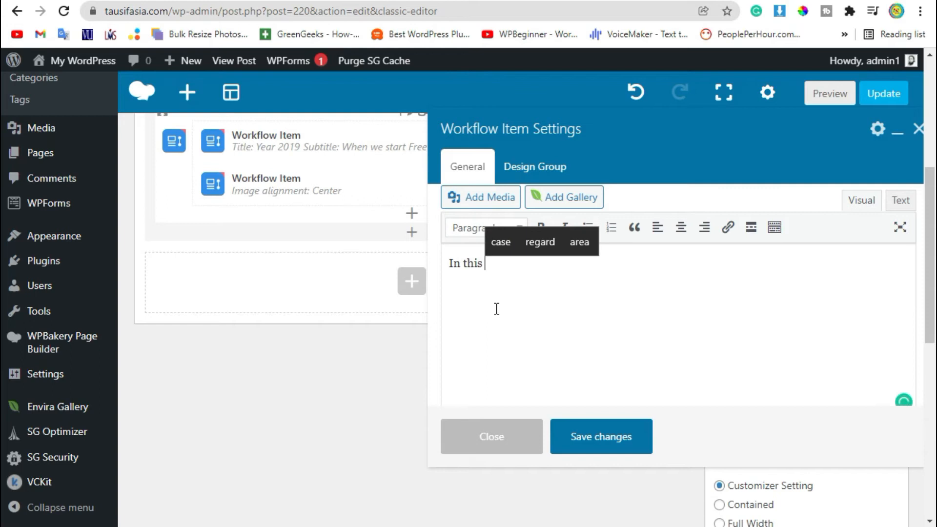
text(year we h)
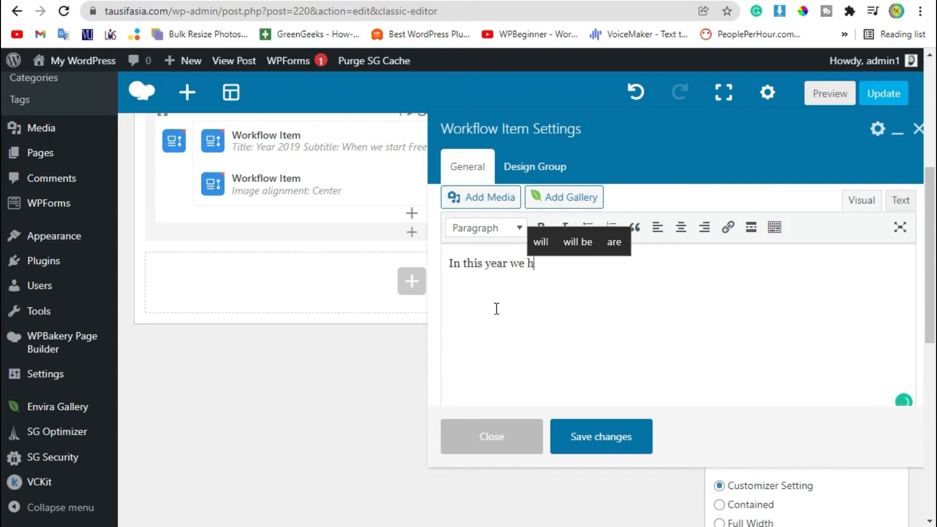
text(ave faced)
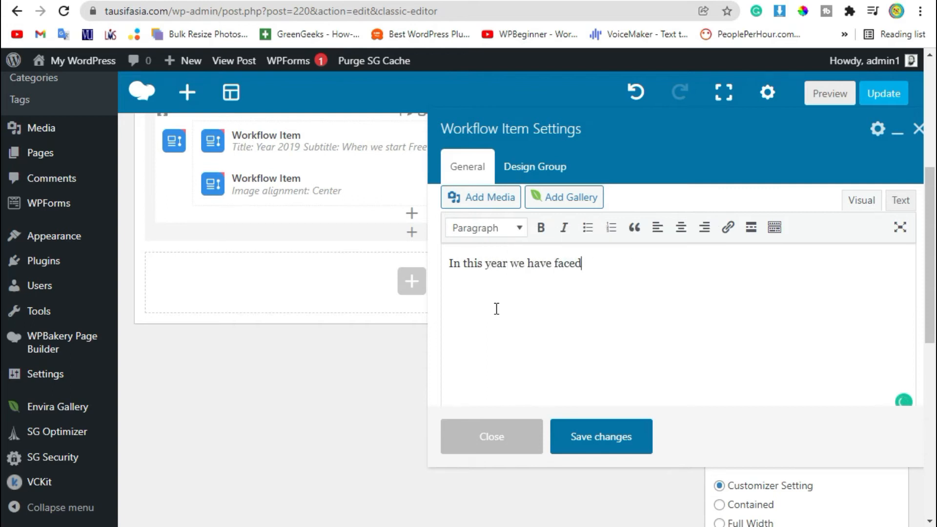
text( alot of )
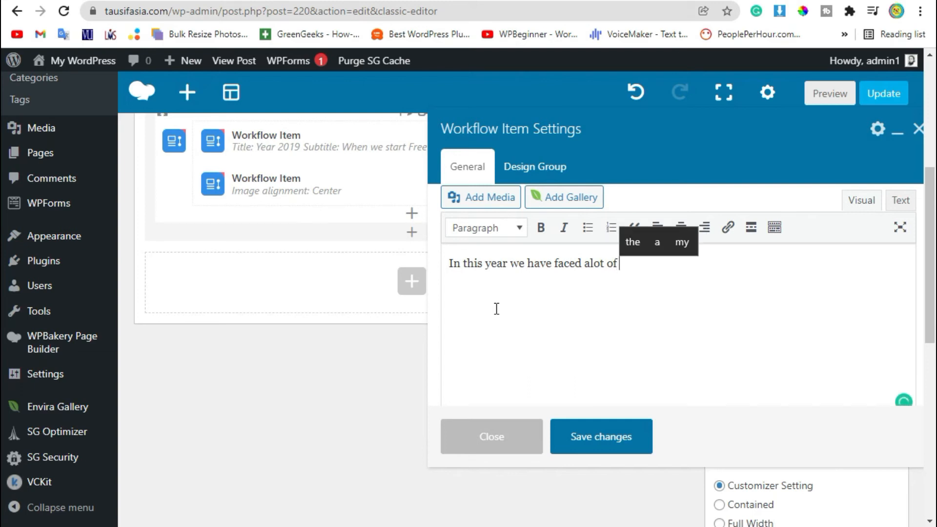
text(tr)
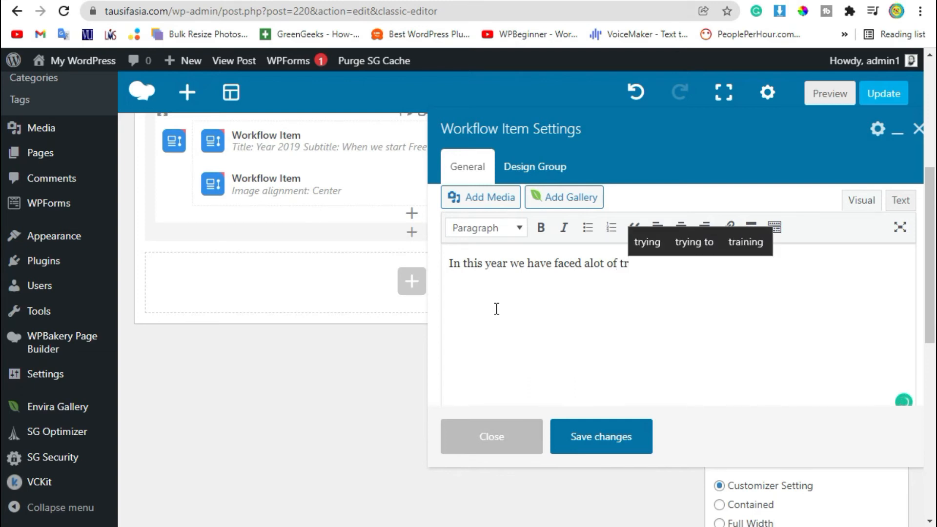
text(oubles du)
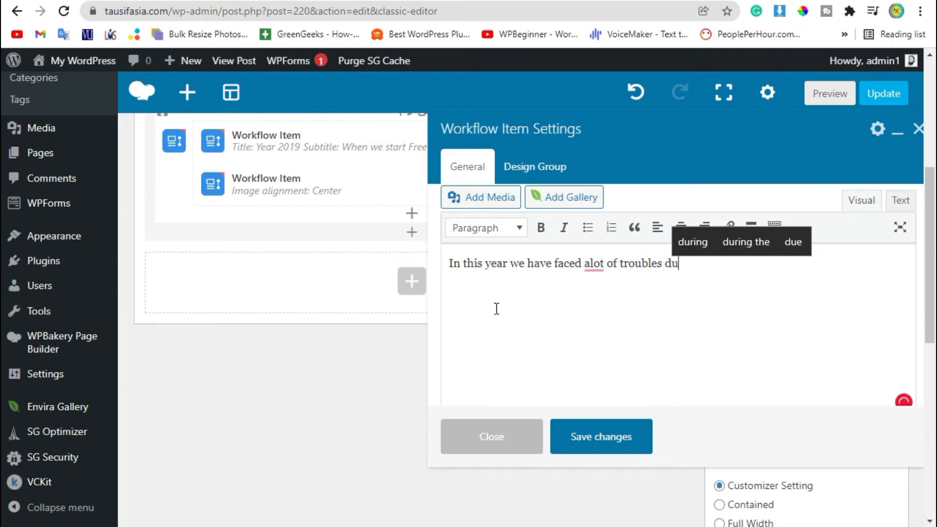
text(e to covid)
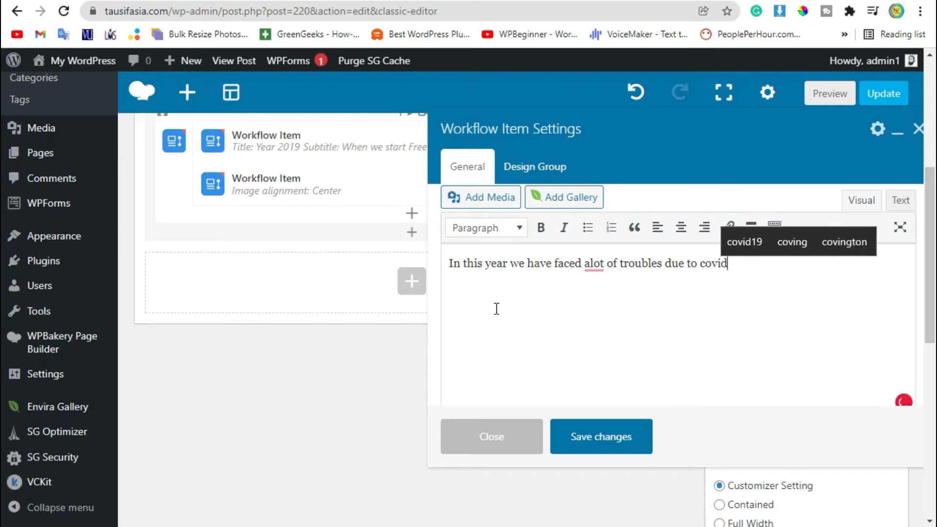
key(Up)
key(Return)
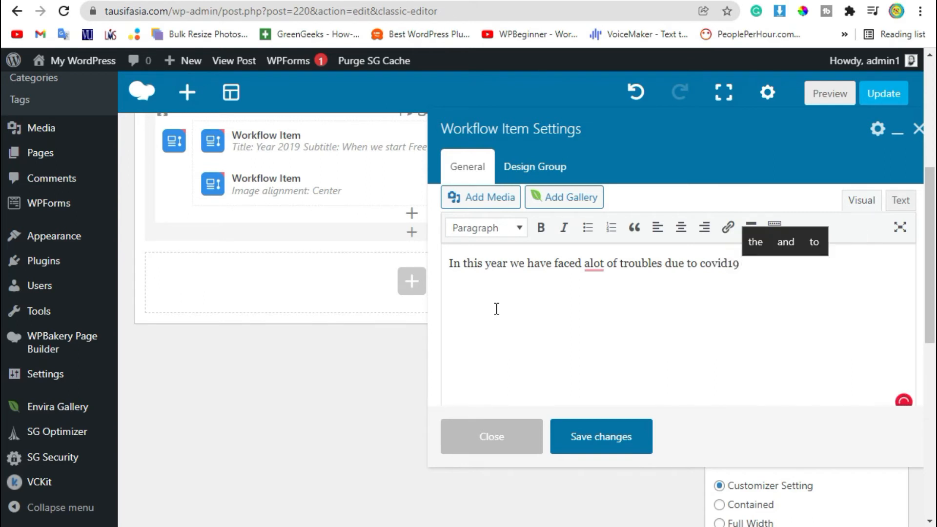
key(BackSpace)
text(.)
Correct "alot" to "a lot" in the Year 2020 item's content and save the item's settings
mouse_move(598, 264)
click(592, 280)
click(592, 448)
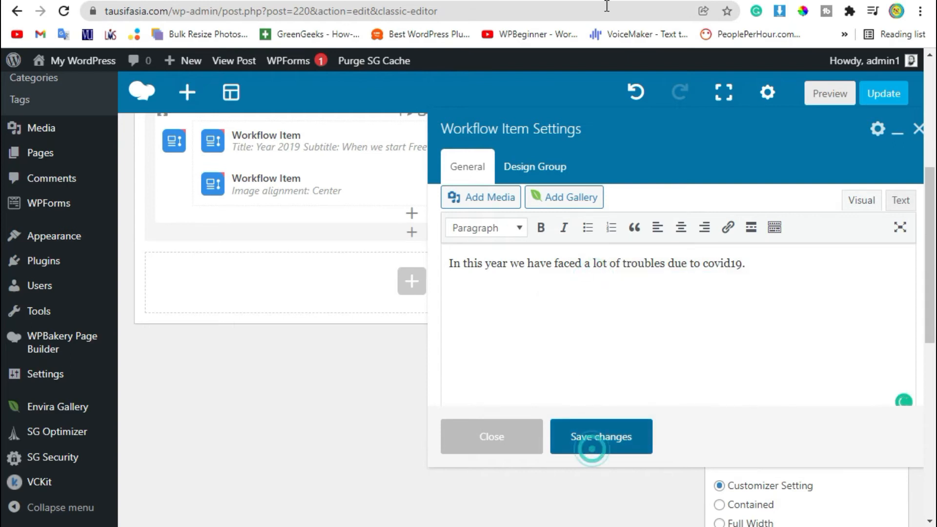
Add a third Workflow Item to the Workflow element with the title "Year 2021" and the subtitle "When we starts again"
click(412, 214)
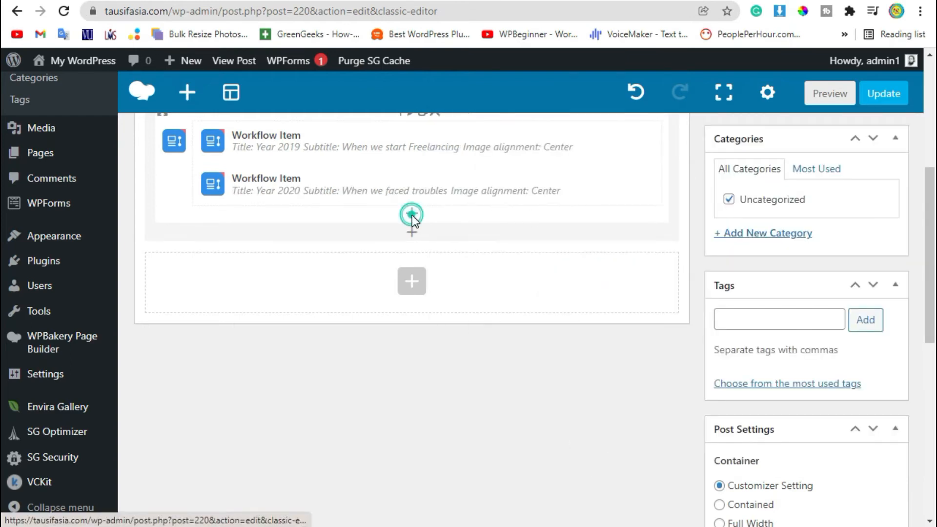
click(190, 206)
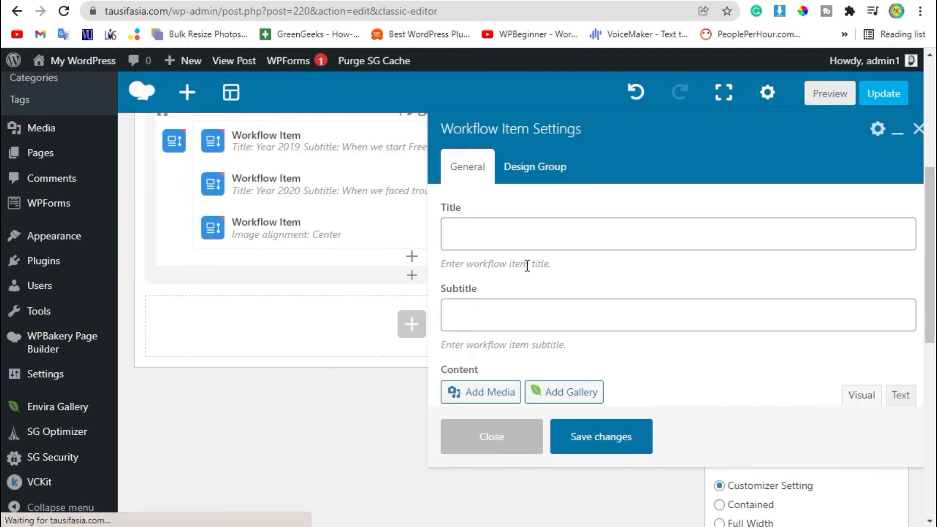
click(516, 243)
text(Year 2021)
click(512, 300)
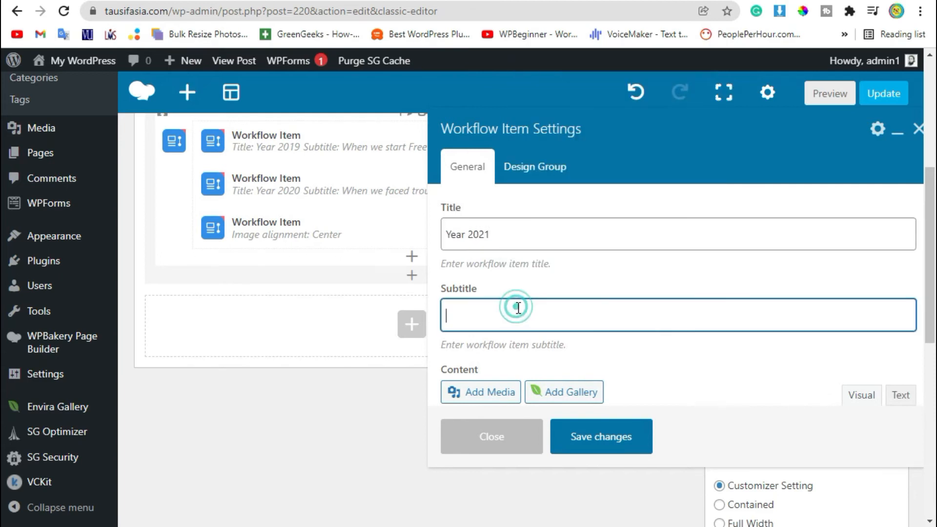
text(When we starts again)
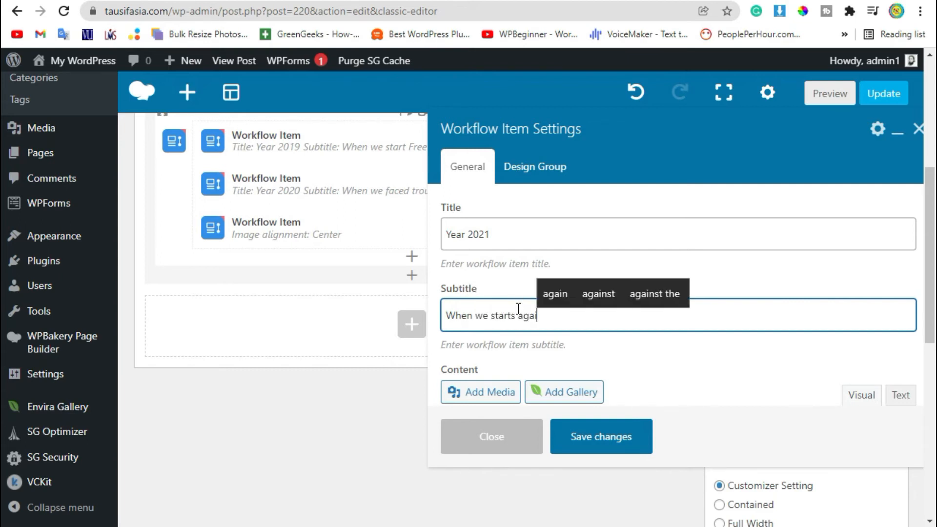
Write the Year 2021 item's content as "In this year we have started again" and save the item's settings
scroll(493, 308, down, 2)
click(514, 351)
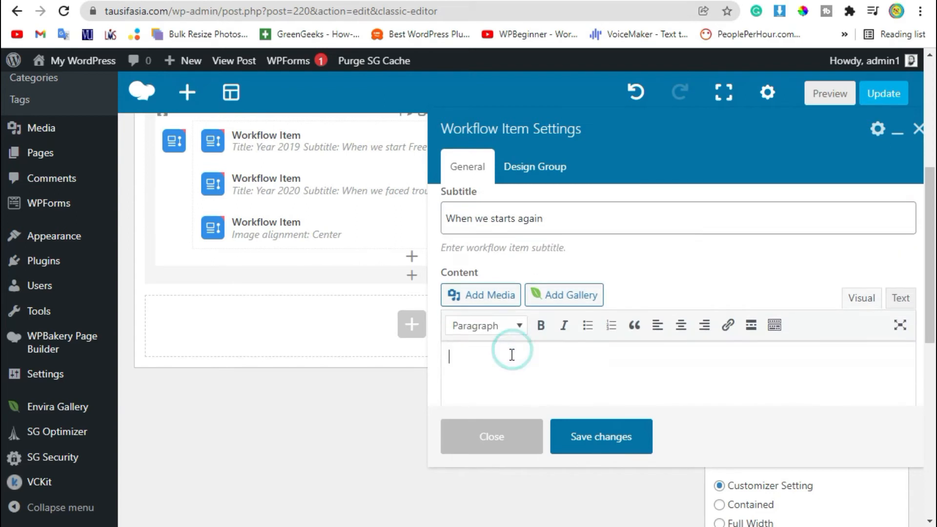
scroll(515, 348, down, 2)
key(BackSpace)
text(n this )
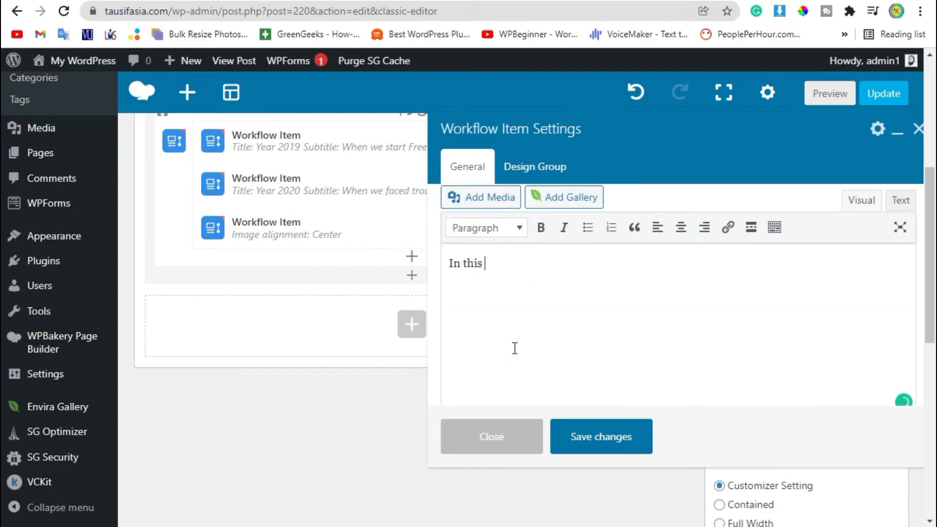
text(year we have started again)
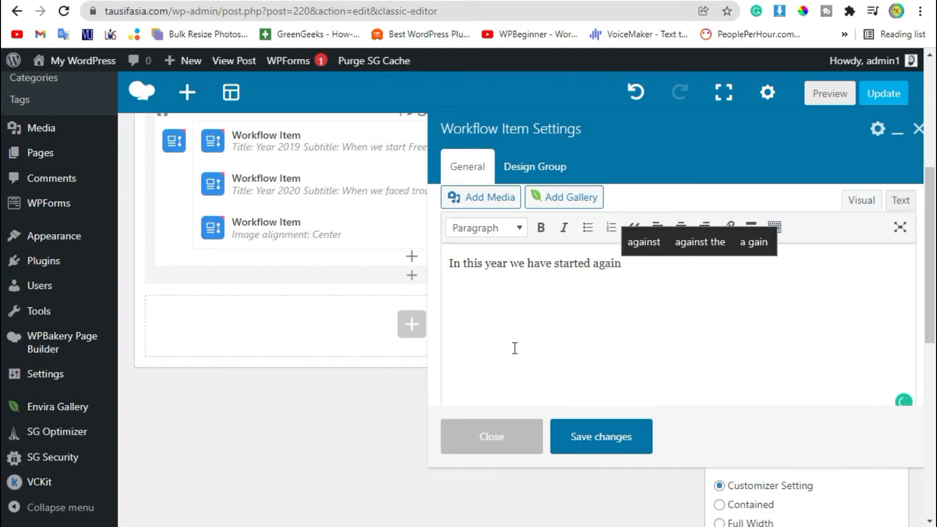
click(583, 429)
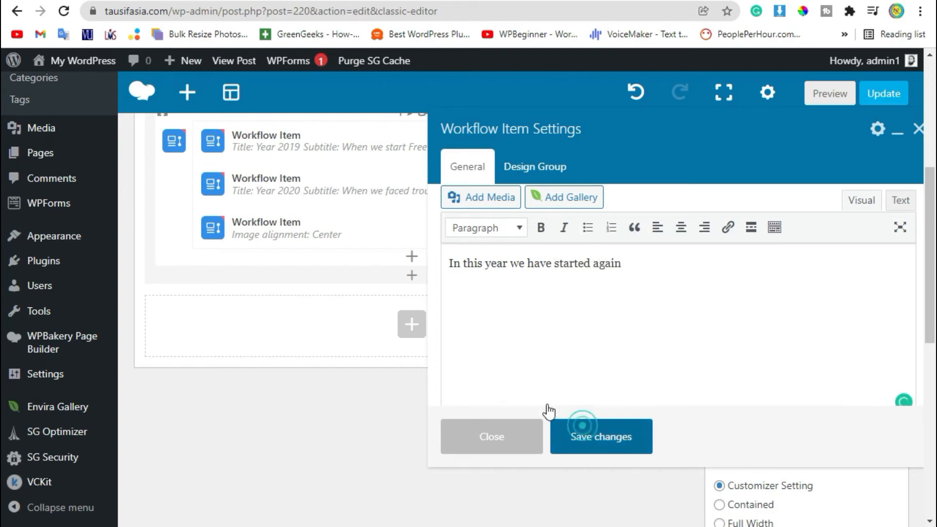
Add a fourth Workflow Item to the Workflow element and title it "Year 2022"
click(412, 256)
click(156, 223)
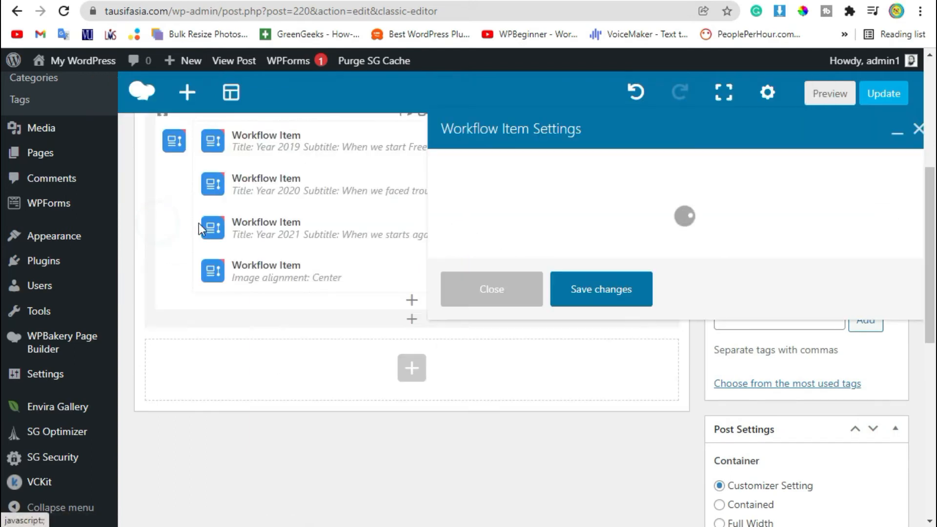
scroll(592, 272, down, 3)
scroll(569, 297, up, 3)
click(523, 229)
text(Year)
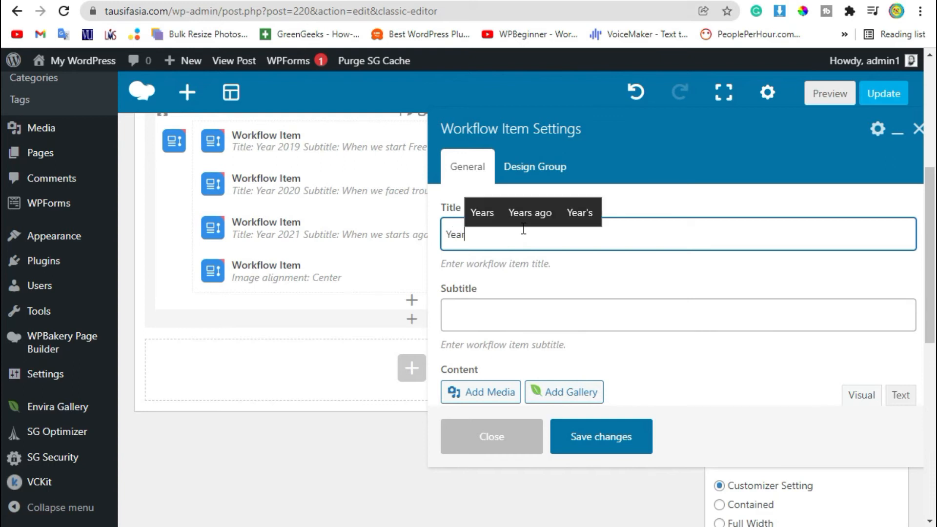
text( 2022)
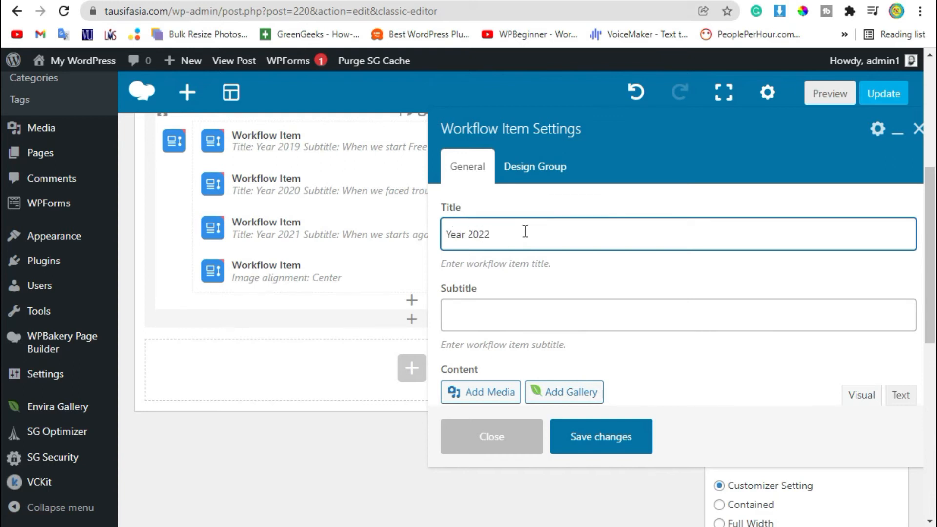
Enter "Looking forward" as the subtitle of the Year 2022 workflow item
click(591, 322)
text(Look)
key(Up)
key(Right)
key(Return)
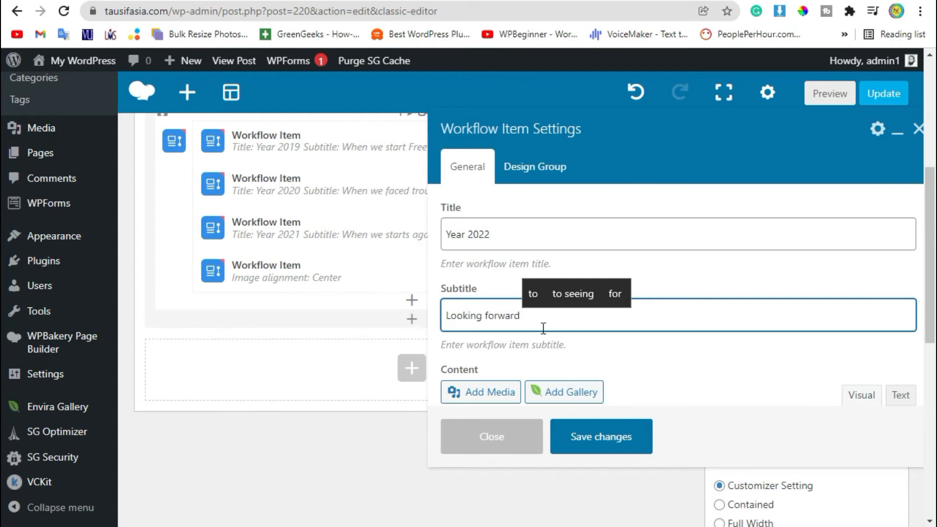
Write the Year 2022 item's content as "In this year we'll reashape our goals"
scroll(543, 327, down, 2)
click(473, 360)
text(In this year )
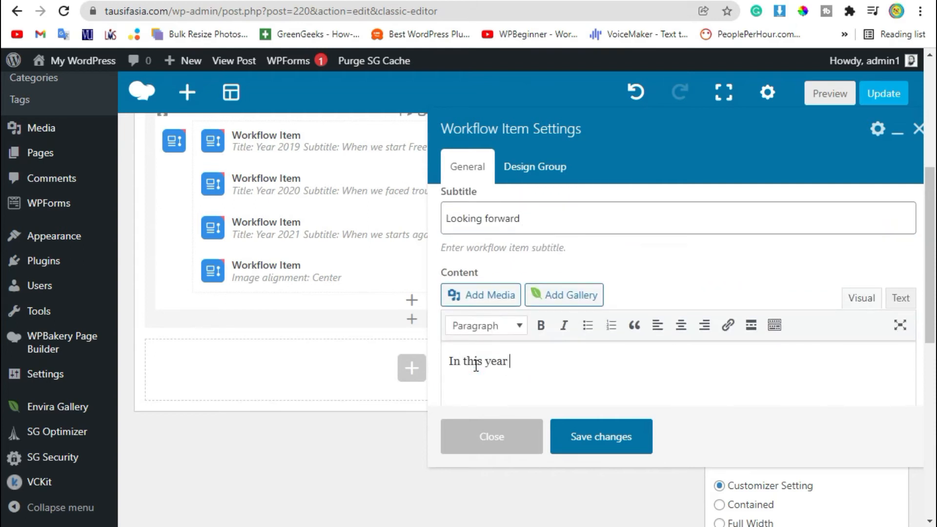
text(we'll reashape ou)
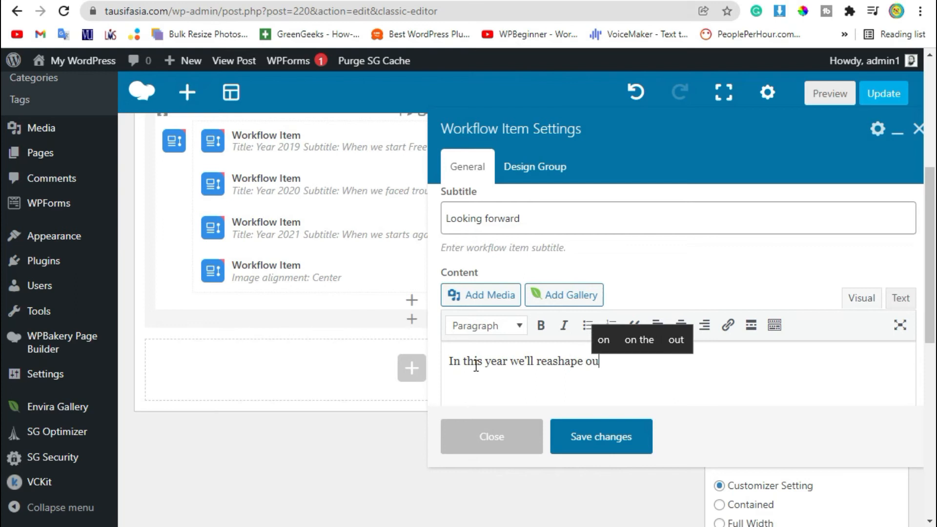
text(r goals)
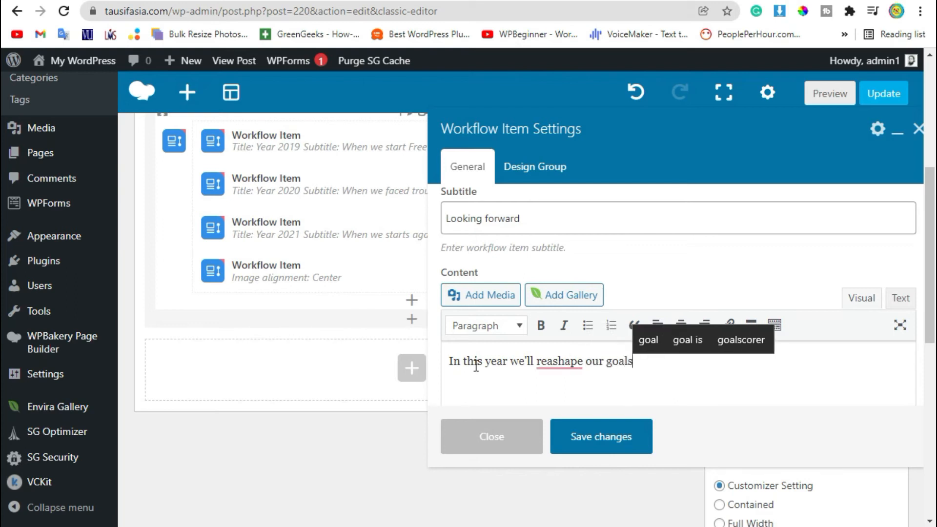
Correct "reashape" to "reshape" in the Year 2022 content, end the sentence with a period and save the item's settings
mouse_move(545, 362)
click(561, 386)
click(660, 363)
text(.)
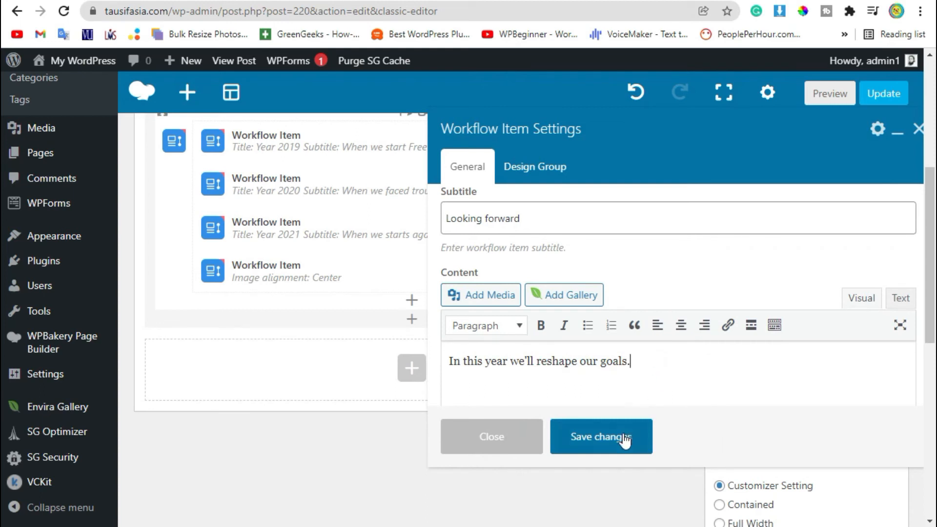
click(625, 434)
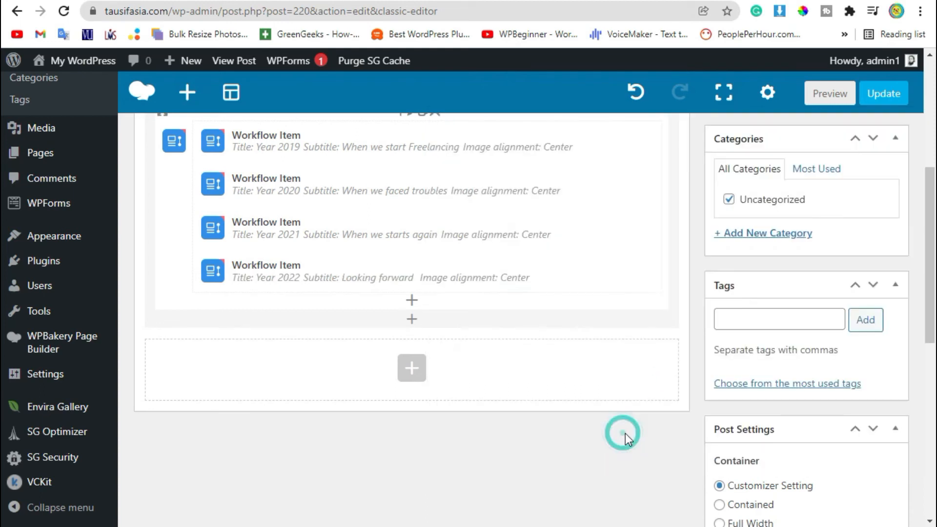
Preview the post and examine the titles, subtitles and texts of the timeline entries from Year 2019 to Year 2022
click(839, 95)
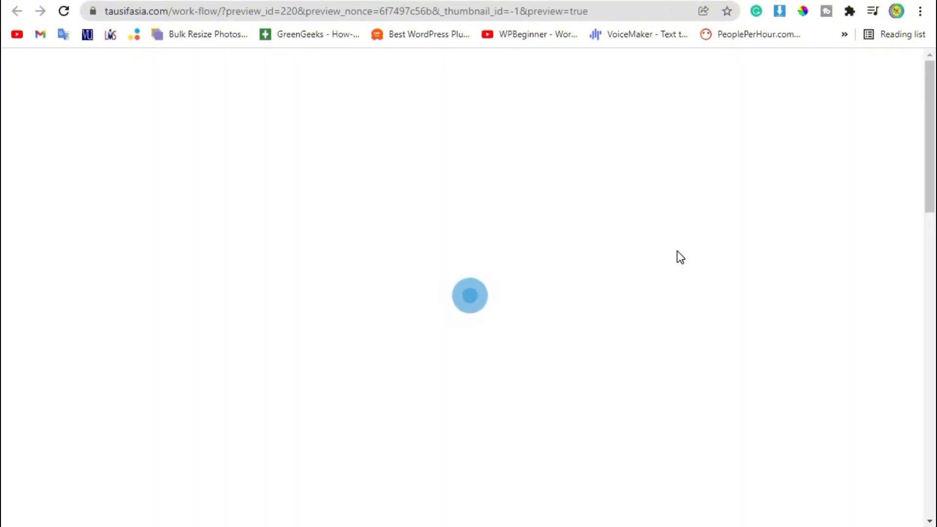
drag(81, 342, 207, 363)
drag(273, 362, 98, 369)
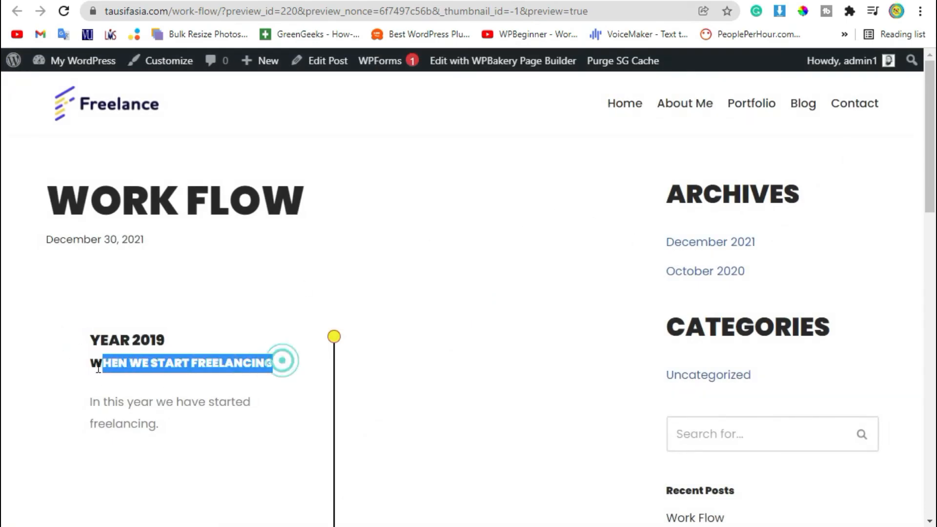
scroll(166, 339, down, 2)
drag(163, 333, 87, 313)
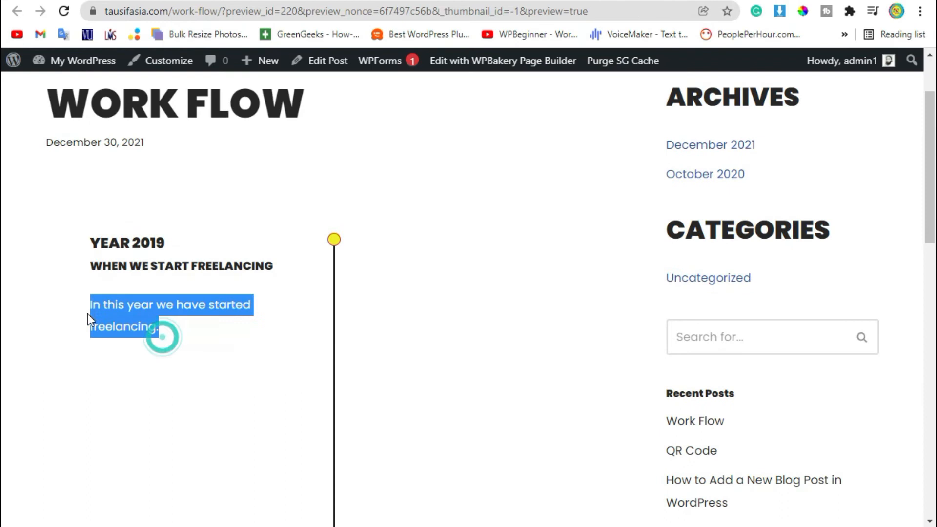
click(318, 347)
scroll(317, 354, down, 4)
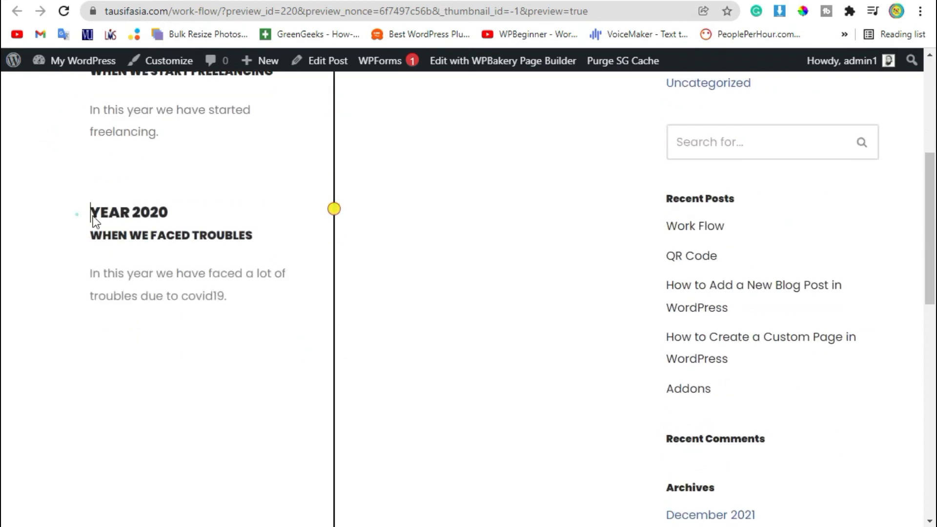
drag(92, 216, 261, 240)
click(281, 269)
scroll(281, 274, down, 2)
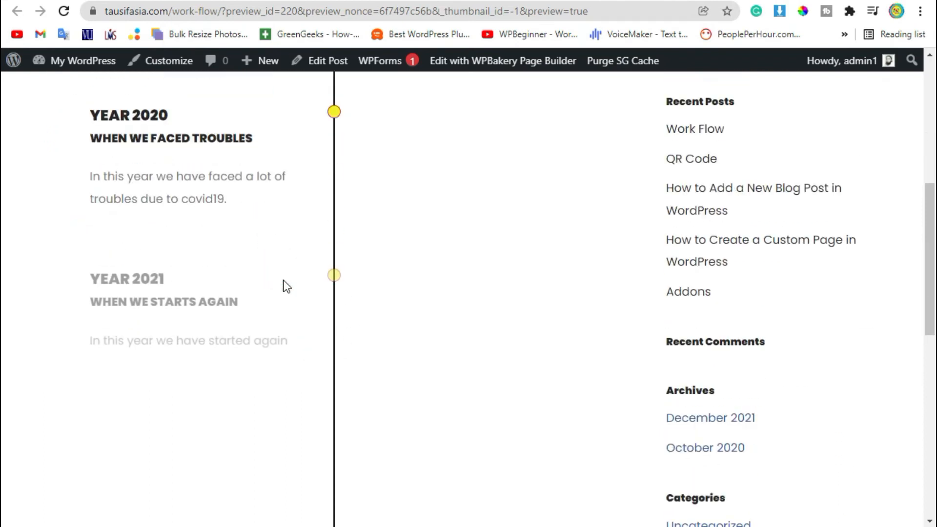
scroll(288, 336, down, 4)
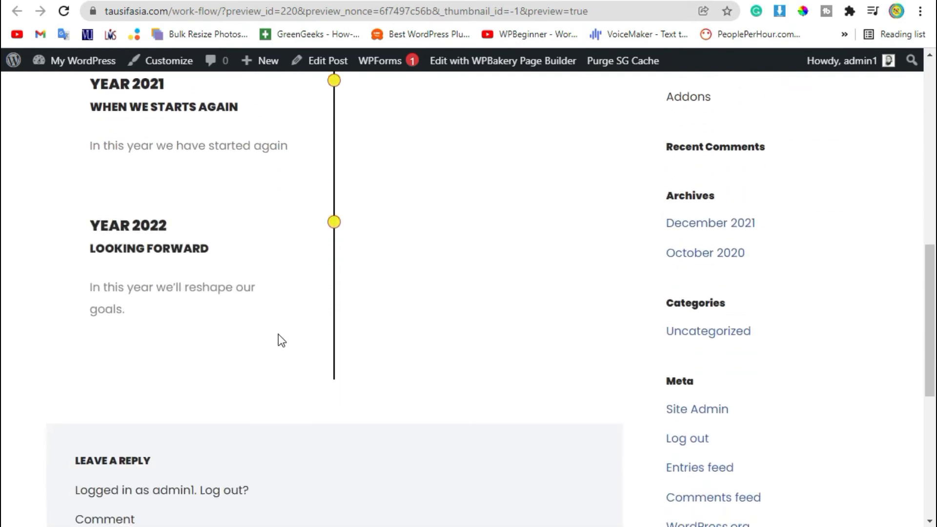
drag(144, 327, 87, 221)
scroll(153, 266, up, 8)
scroll(170, 293, down, 8)
scroll(188, 307, up, 8)
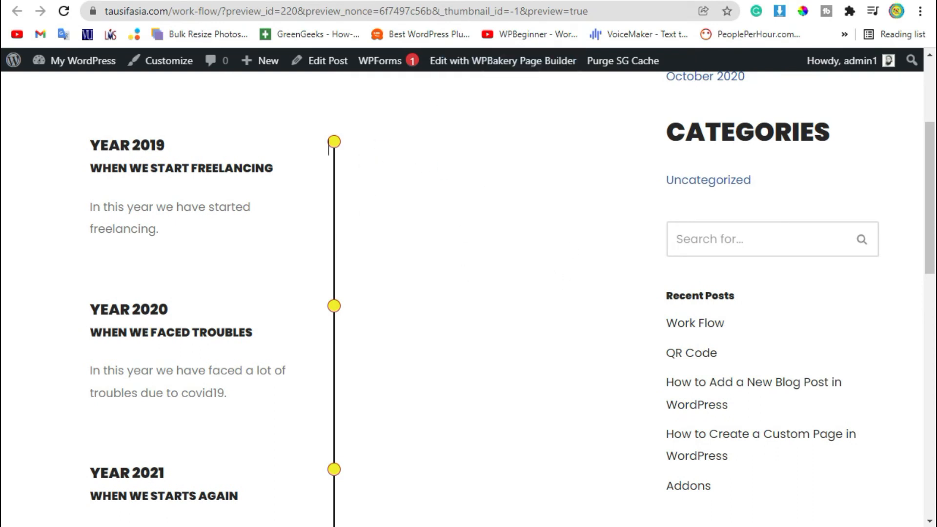
Back in the post editor, set neve-freelancer-12.jpg from the media library as the Year 2019 workflow item's image
click(466, 1)
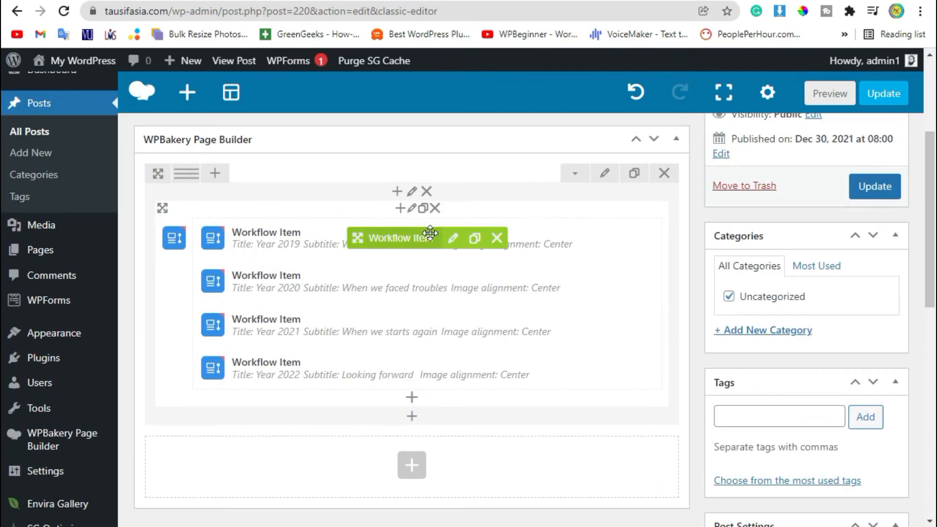
click(452, 239)
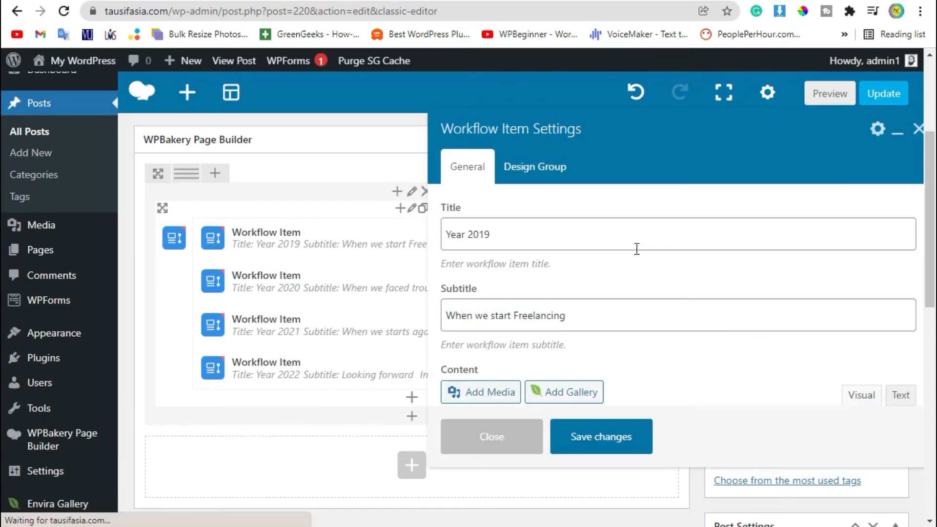
scroll(485, 316, down, 5)
scroll(503, 288, down, 3)
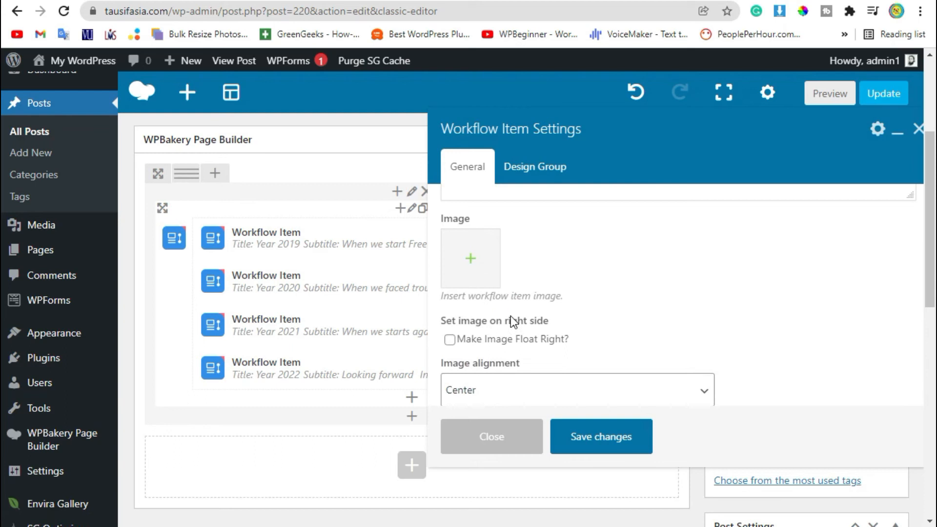
scroll(488, 281, up, 3)
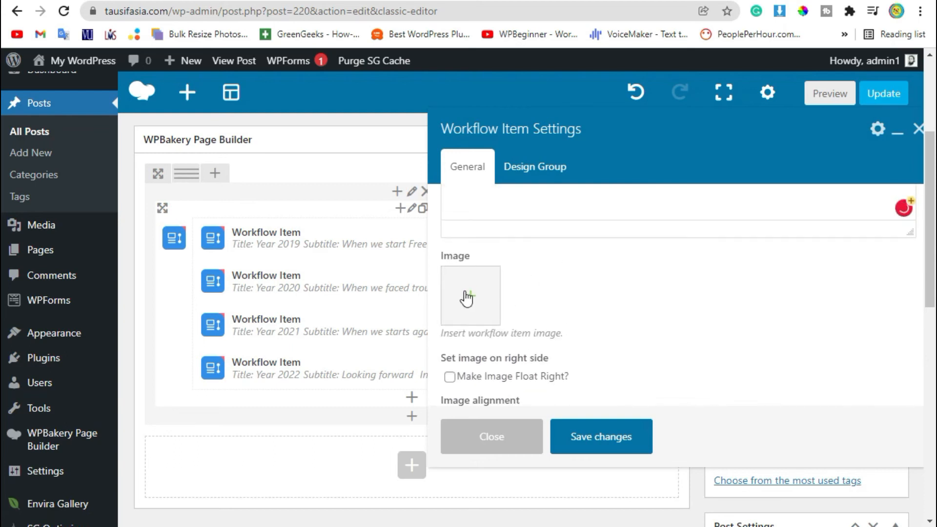
click(469, 298)
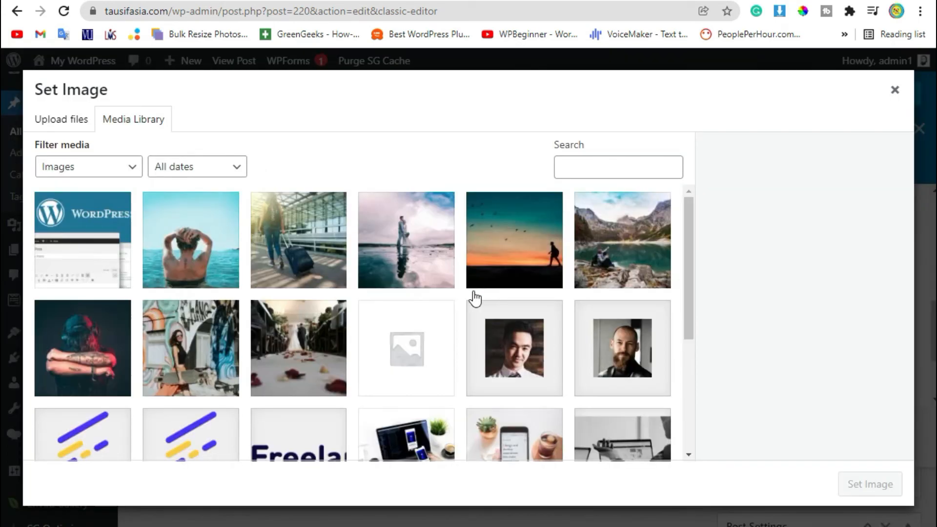
scroll(474, 299, down, 5)
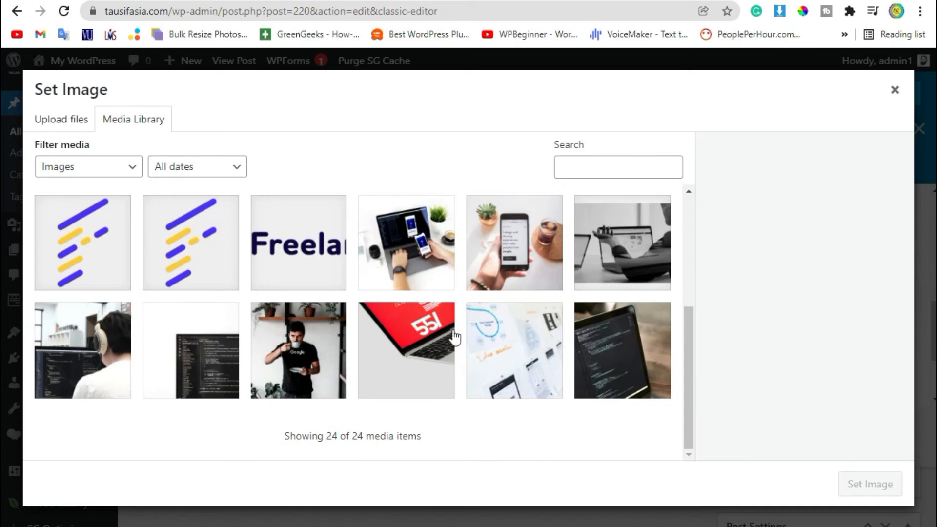
click(95, 359)
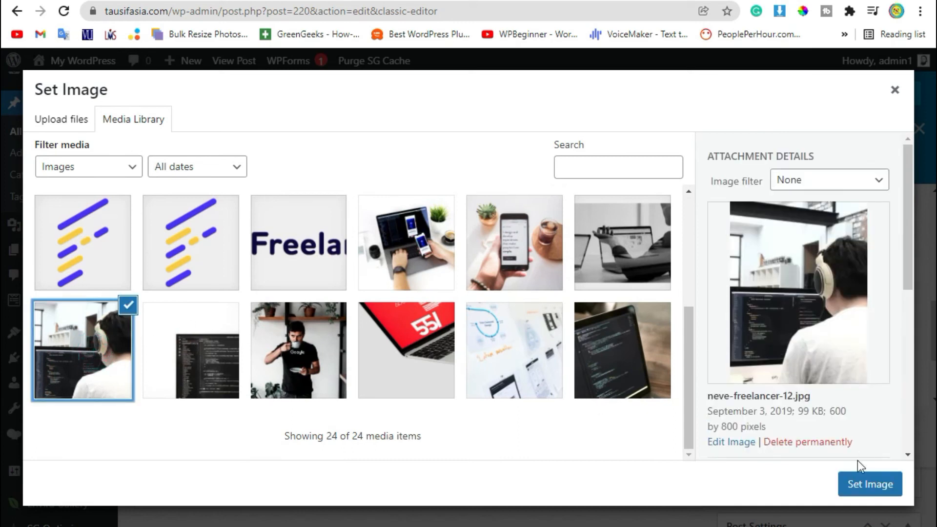
click(852, 488)
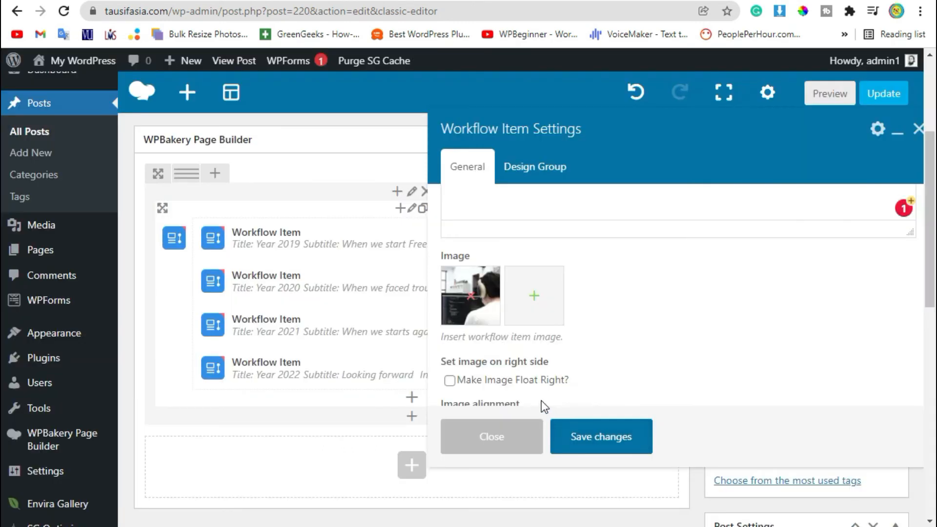
Make the Year 2019 item's image float right and save the item's settings
scroll(474, 289, down, 2)
drag(446, 266, 550, 269)
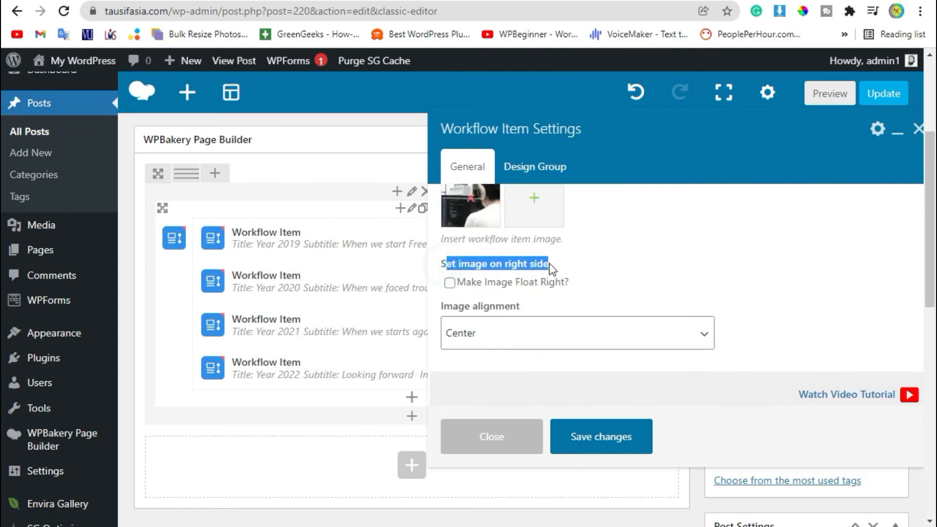
click(448, 283)
click(604, 266)
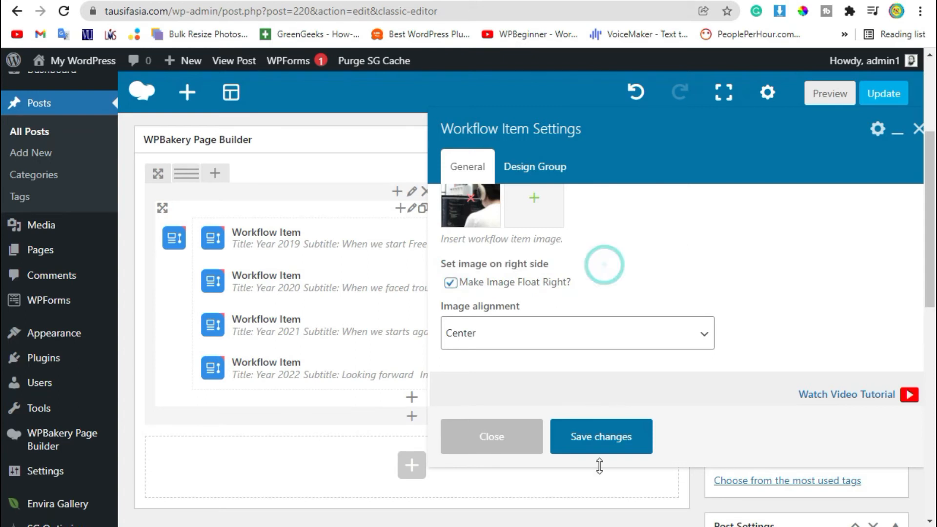
click(602, 438)
Set the black-and-white photo of a person working at laptops from the media library as the Year 2020 workflow item's image
click(454, 283)
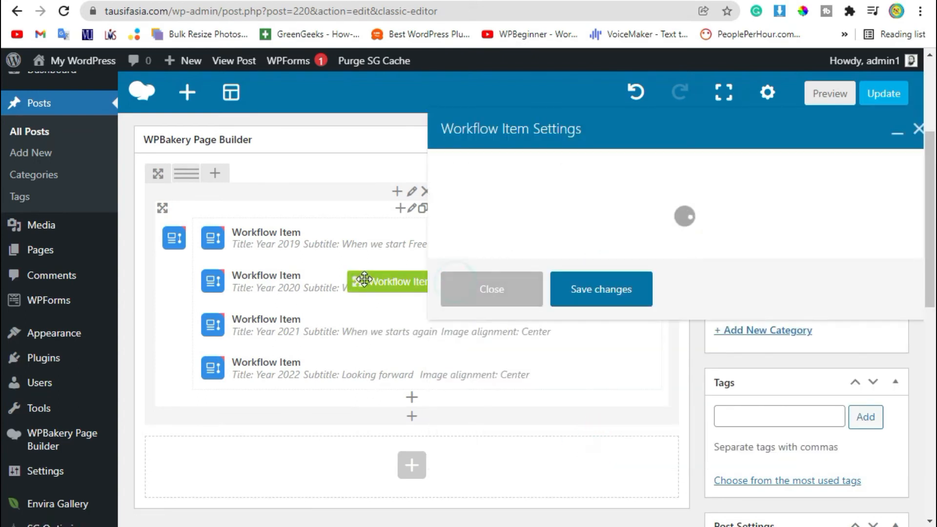
scroll(654, 312, down, 8)
scroll(488, 302, up, 2)
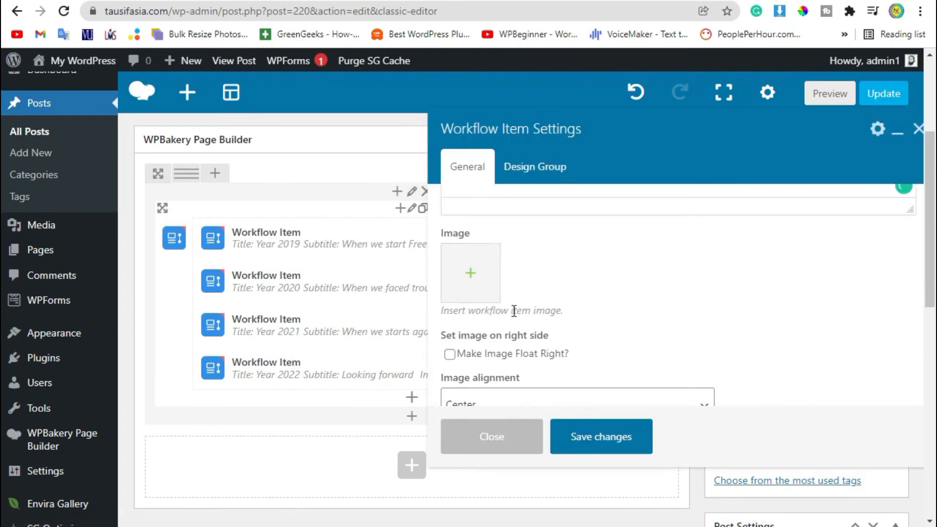
click(453, 283)
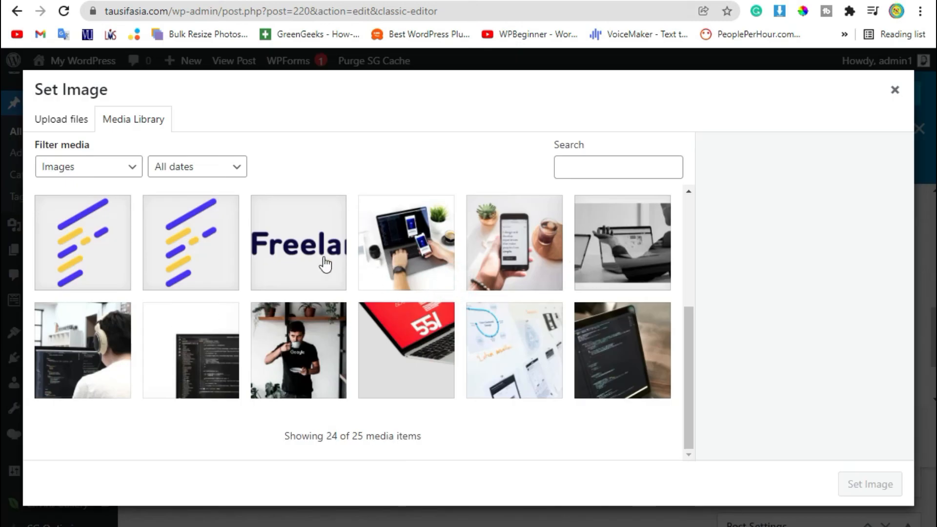
click(622, 242)
click(876, 483)
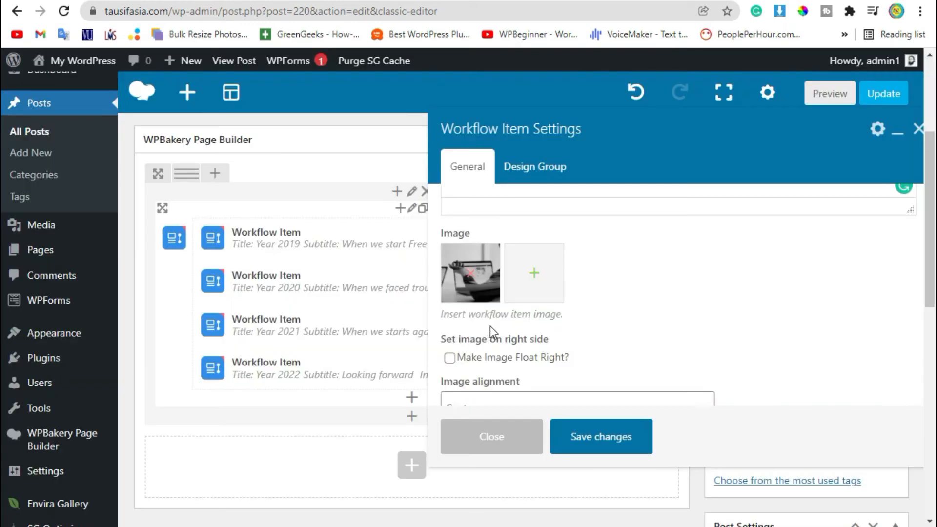
Make the Year 2020 item's image float right and save the item's settings
scroll(490, 326, down, 2)
click(532, 266)
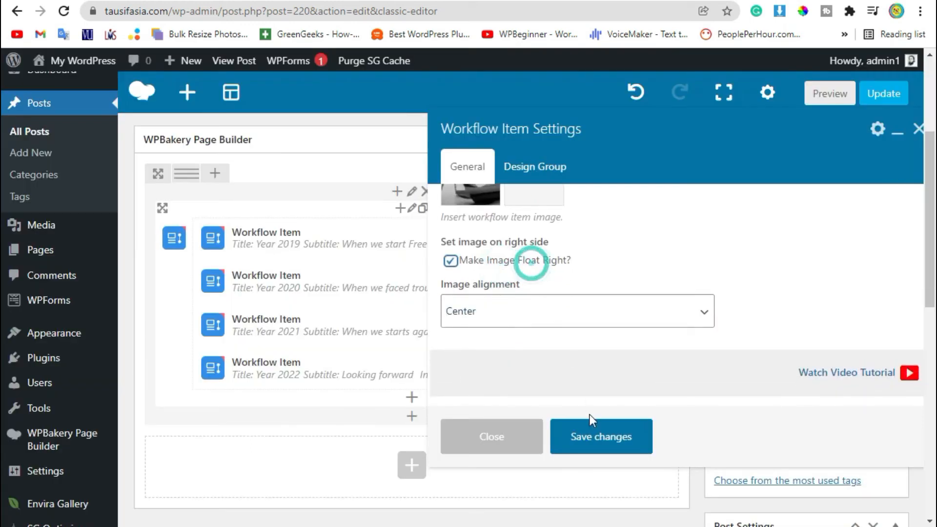
click(597, 435)
Set neve-freelancer-14.jpg as the Year 2021 workflow item's image, floated right, and save the item's settings
click(451, 328)
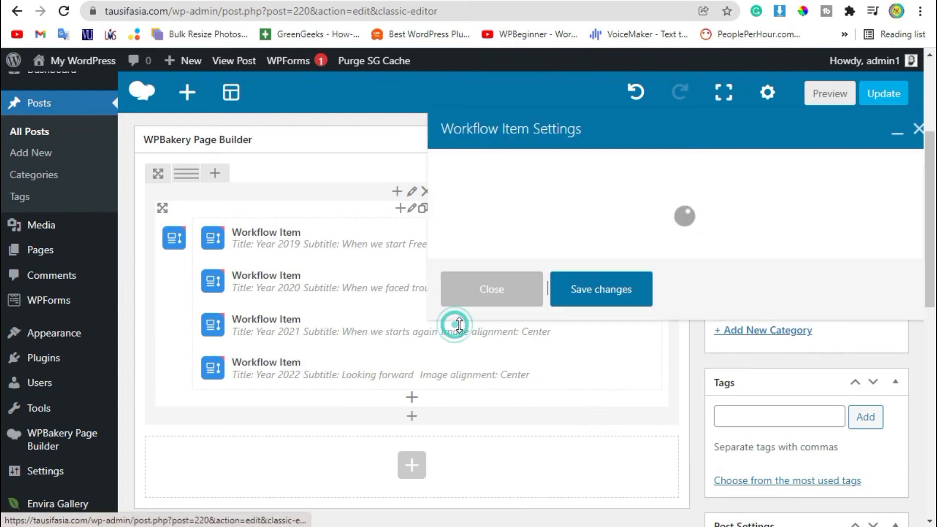
scroll(496, 306, down, 5)
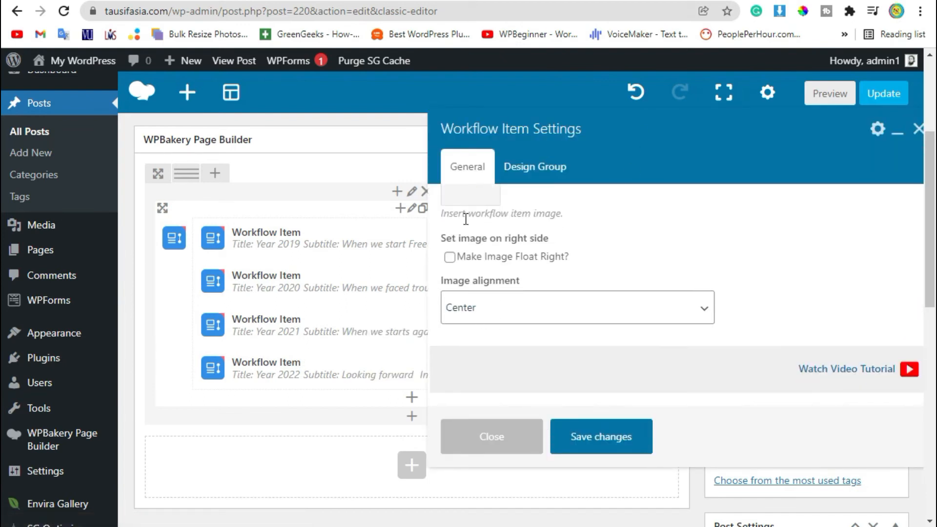
click(463, 199)
click(437, 243)
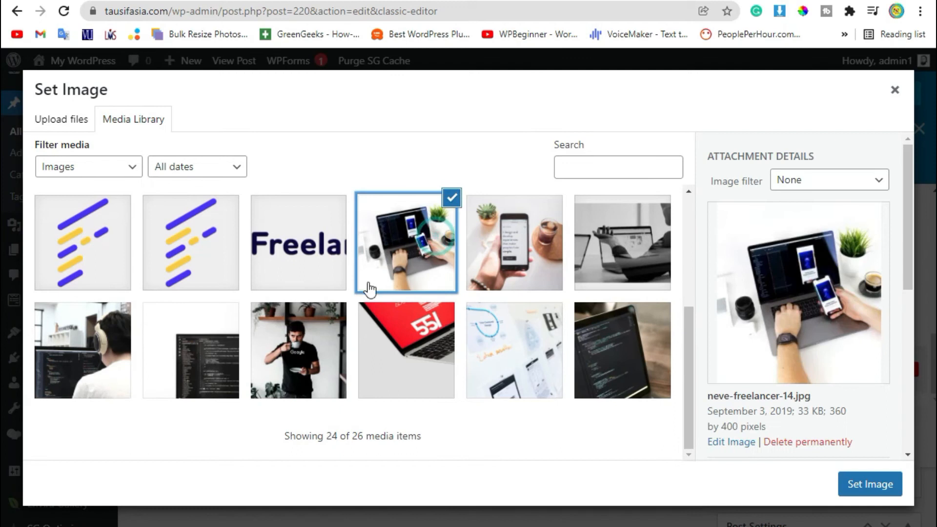
scroll(464, 335, up, 4)
scroll(468, 334, down, 4)
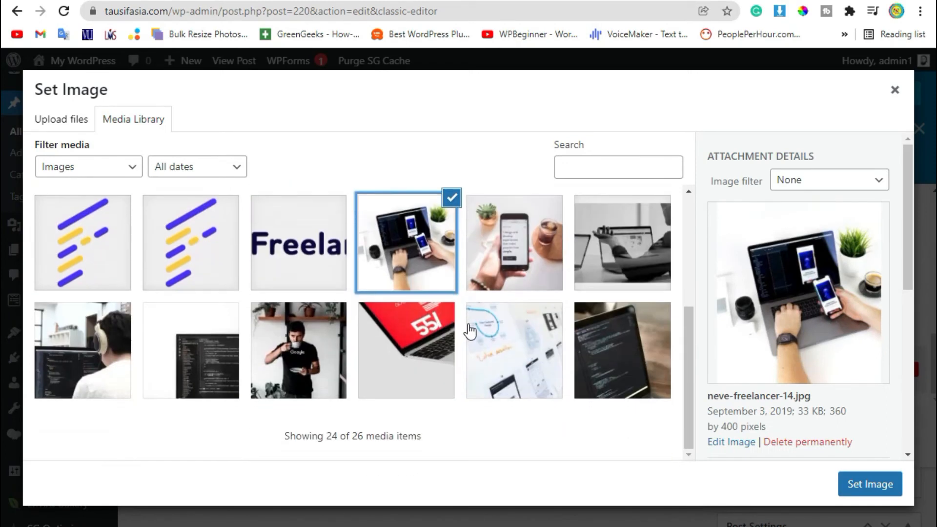
click(878, 484)
click(510, 306)
click(604, 435)
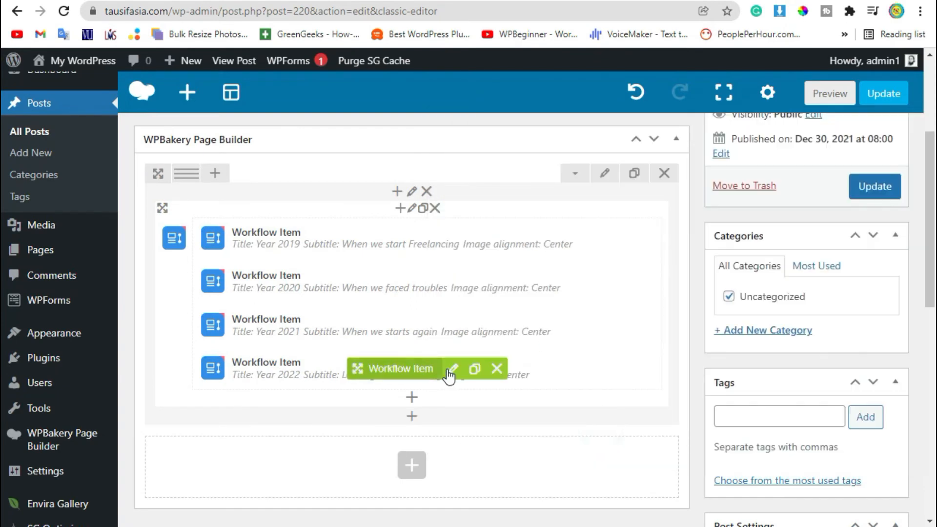
Set the sunset photo of a walking person's silhouette from the media library as the Year 2022 workflow item's image
click(452, 369)
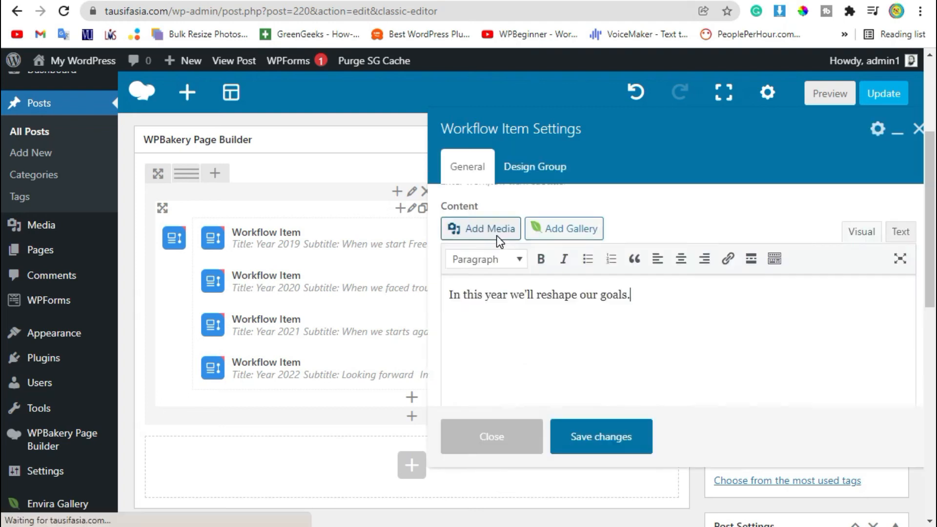
click(473, 277)
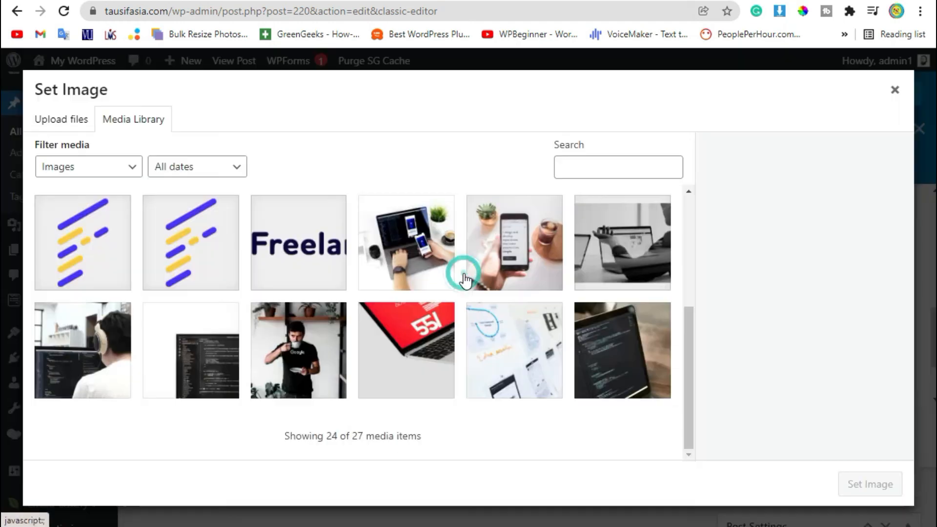
scroll(444, 279, up, 1)
scroll(436, 280, up, 4)
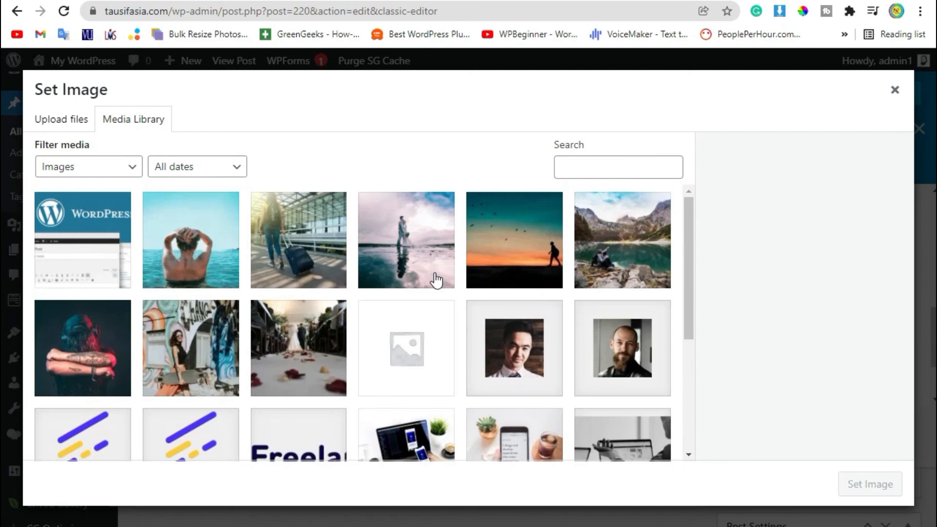
click(511, 264)
click(870, 484)
Make the Year 2022 item's image float right and save the item's settings
scroll(488, 384, down, 2)
scroll(495, 383, up, 2)
click(533, 354)
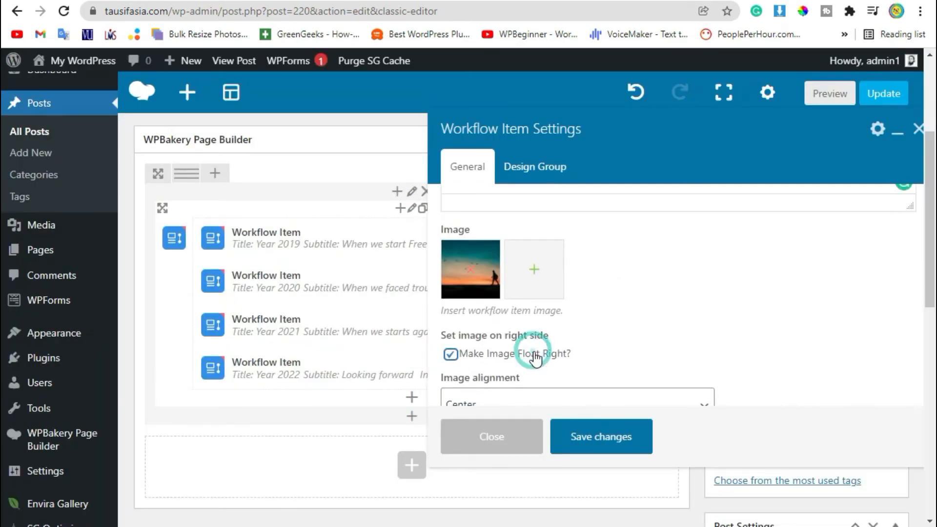
scroll(535, 358, down, 2)
click(616, 445)
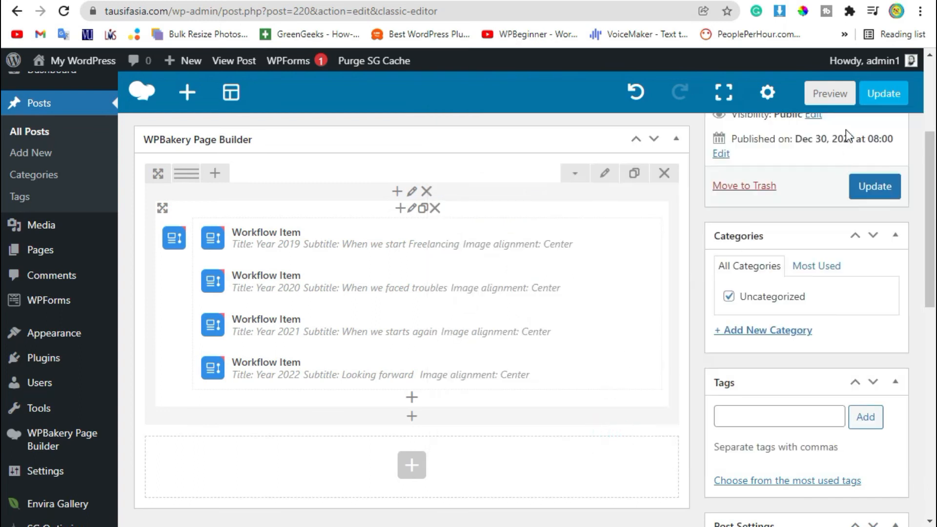
Preview the post and examine how the images sit beside the texts of the Year 2019 to Year 2022 timeline entries
click(831, 103)
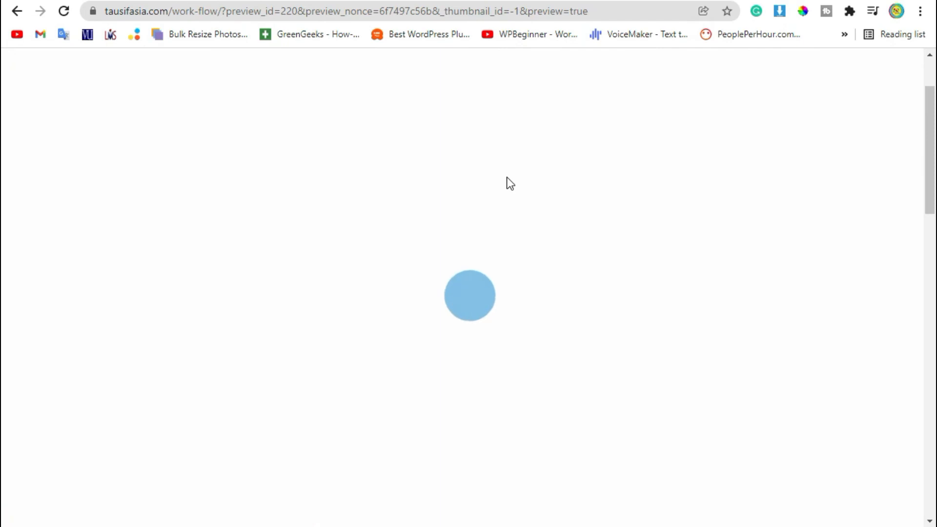
drag(201, 243, 281, 244)
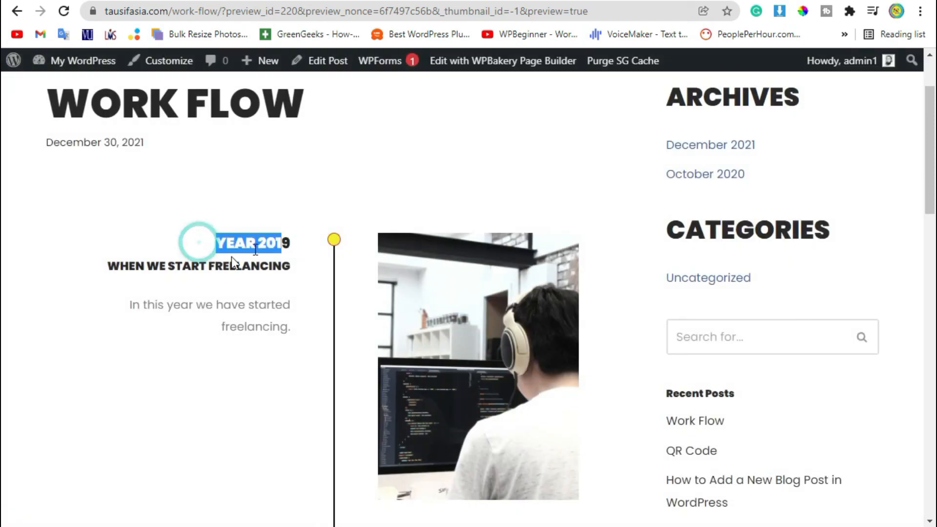
drag(130, 260, 233, 266)
drag(239, 304, 272, 327)
drag(511, 322, 406, 339)
scroll(403, 336, down, 7)
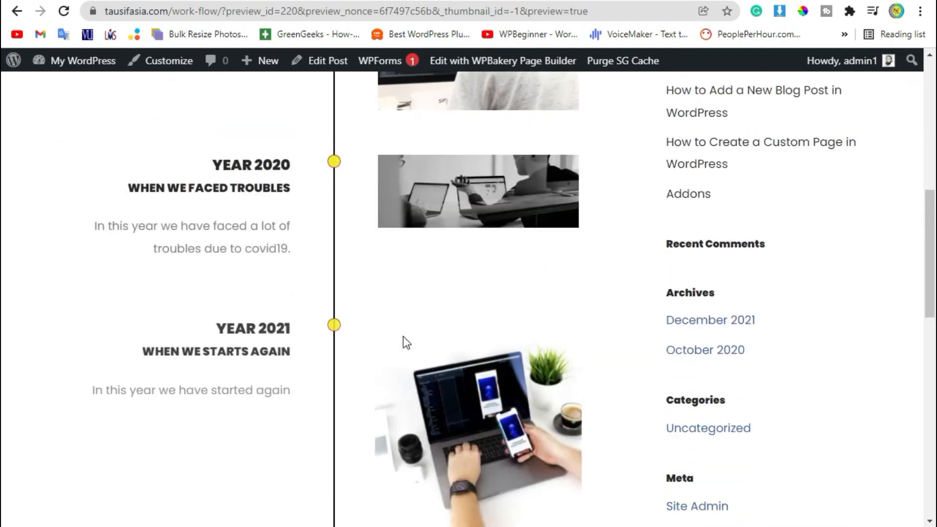
scroll(412, 391, down, 6)
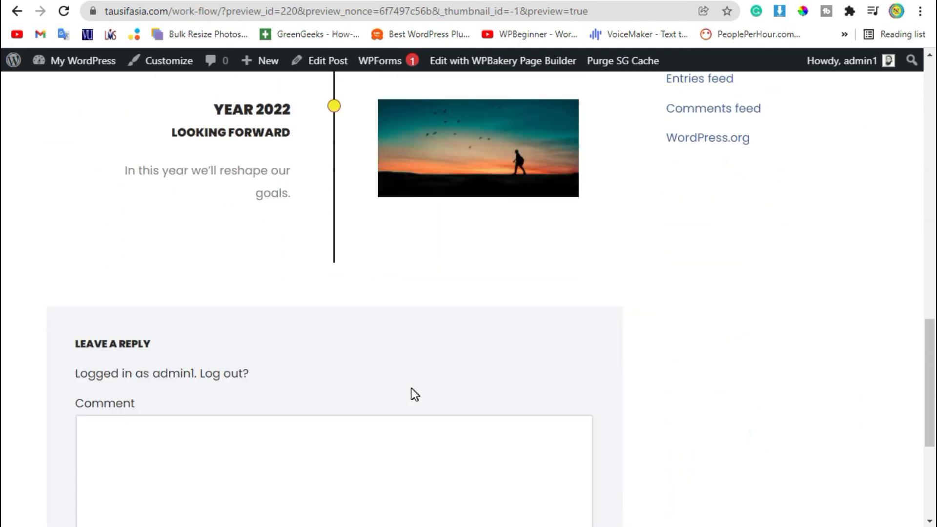
scroll(411, 393, up, 7)
scroll(411, 387, up, 9)
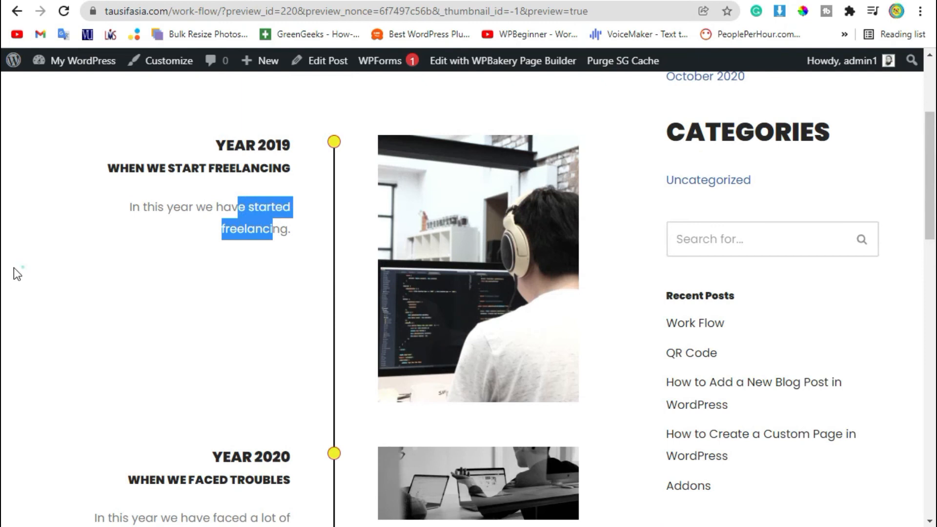
click(14, 269)
scroll(236, 298, down, 4)
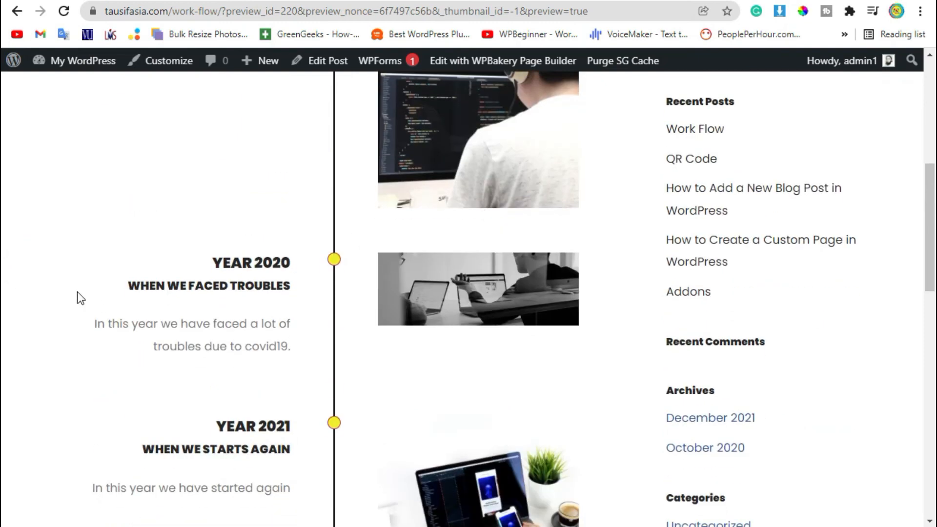
drag(166, 295, 294, 353)
click(547, 355)
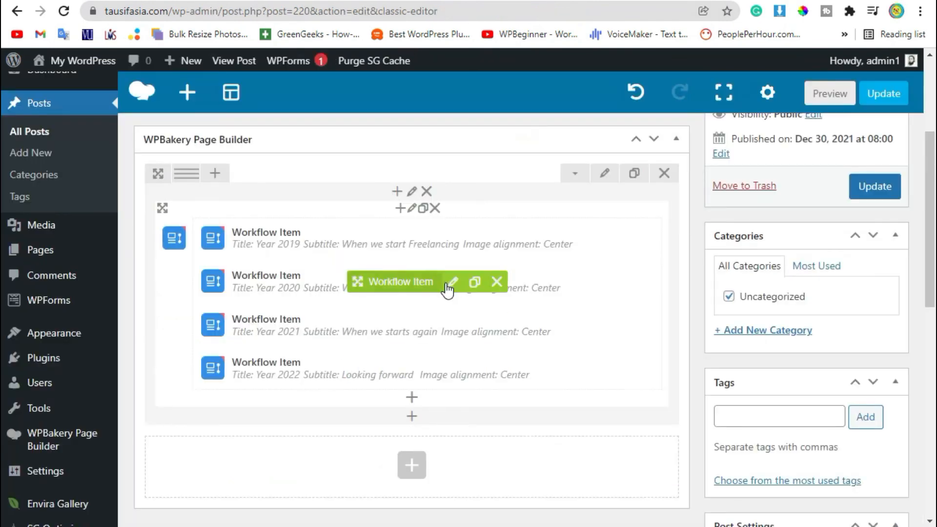
Back in the post editor, turn off image float right for the Year 2020 item, set its image alignment to Right and save
click(446, 284)
scroll(496, 312, down, 8)
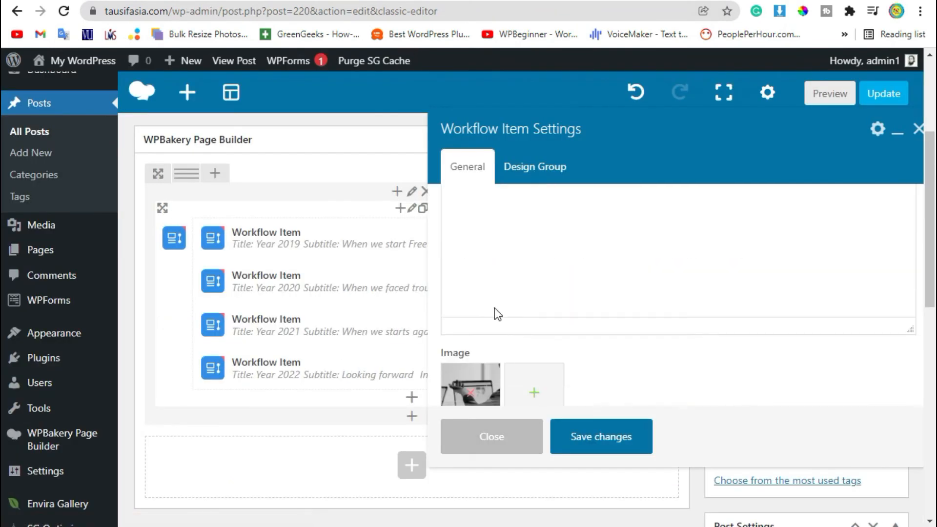
scroll(543, 337, up, 3)
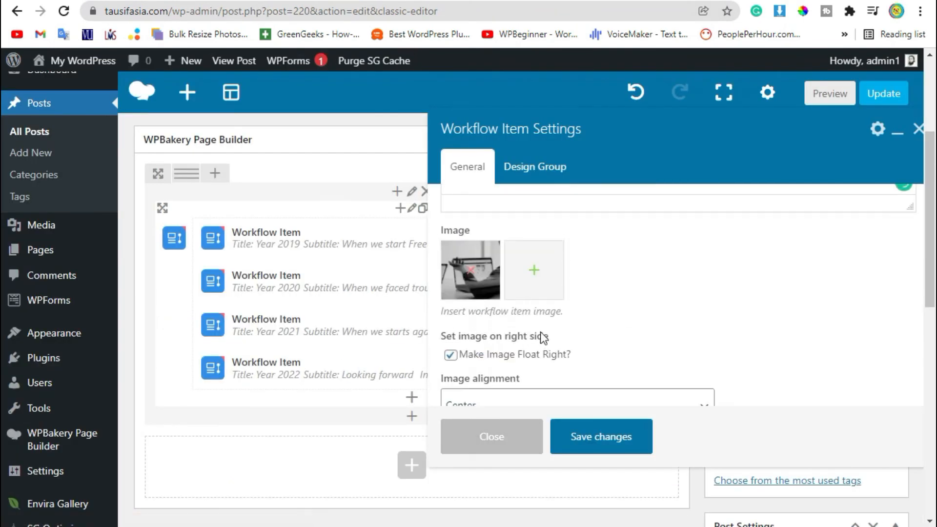
click(466, 360)
scroll(545, 341, down, 2)
click(487, 307)
click(523, 309)
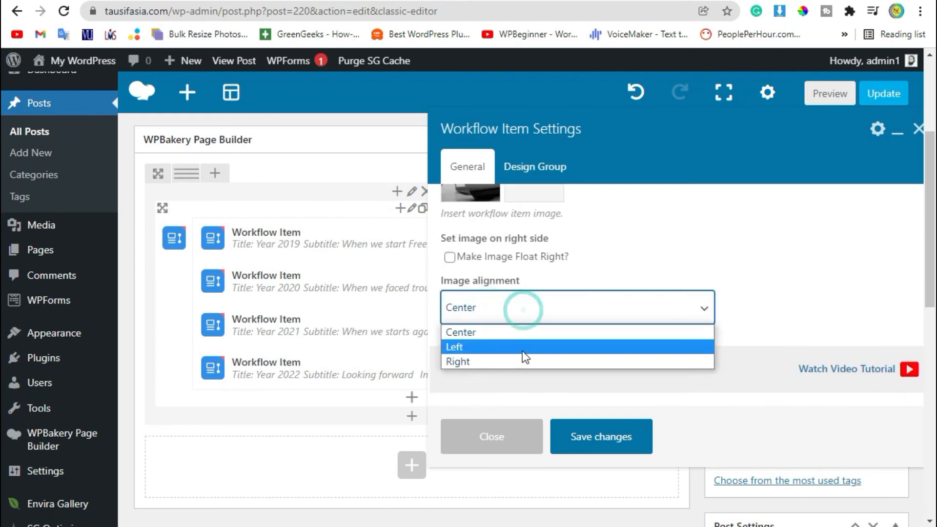
click(522, 360)
click(585, 440)
Turn off image float right for the Year 2022 item, set its image alignment to Right and save the settings
scroll(435, 362, down, 2)
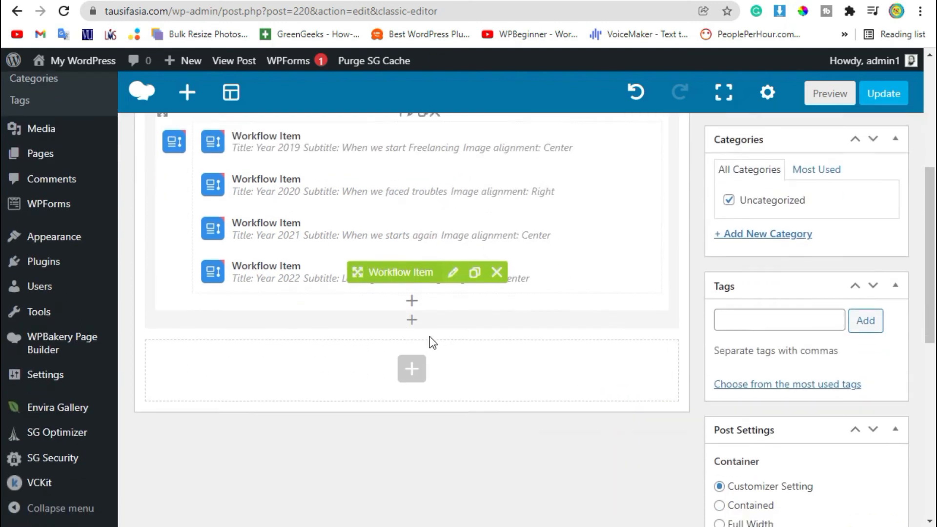
click(452, 272)
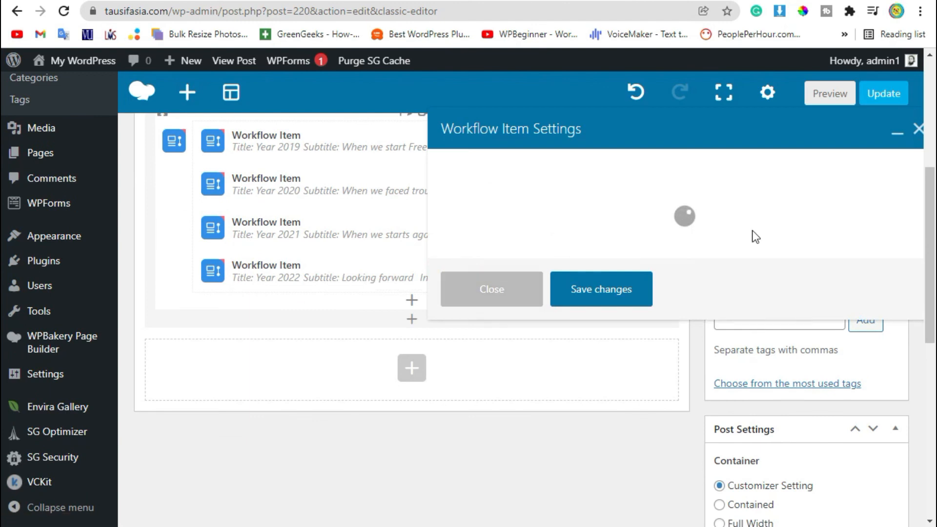
scroll(567, 248, down, 5)
click(466, 289)
click(538, 342)
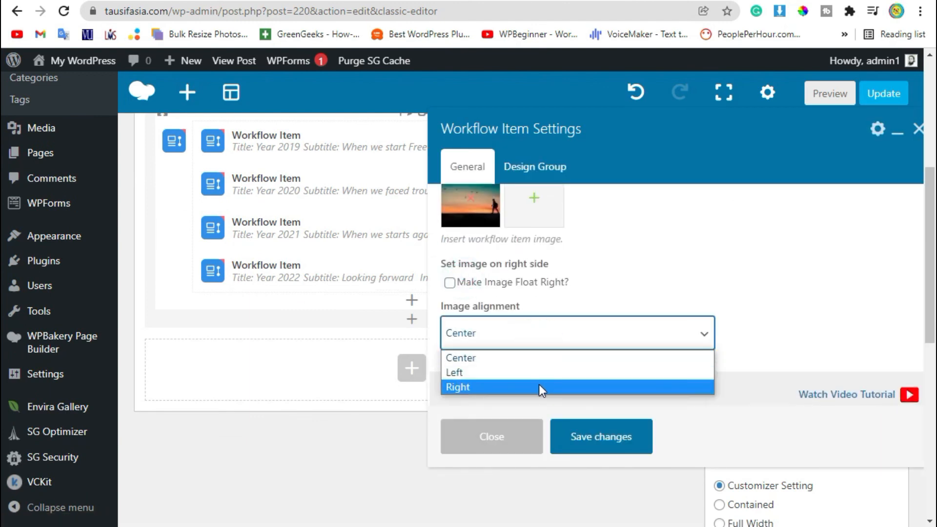
click(539, 387)
click(601, 435)
Preview the post again and examine which side of the timeline each year's image and text are on
click(823, 95)
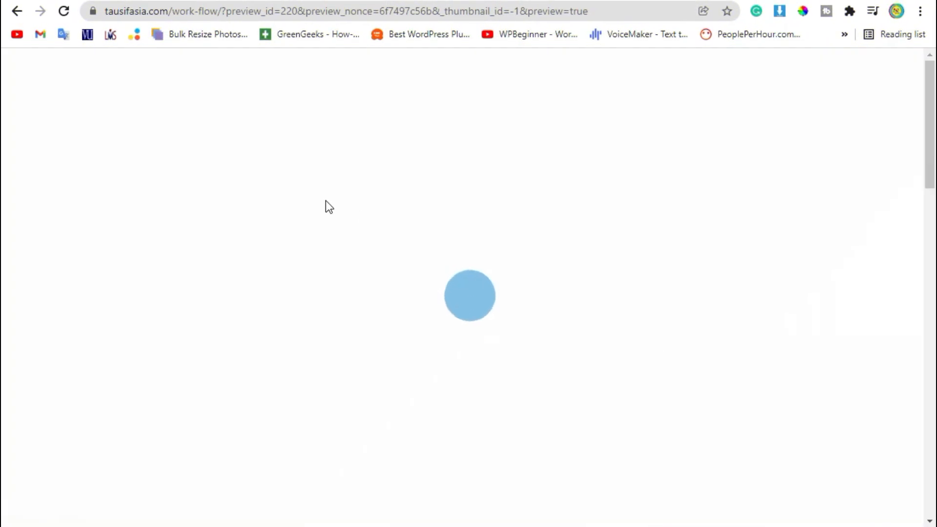
scroll(321, 203, down, 2)
drag(303, 332, 150, 255)
click(153, 249)
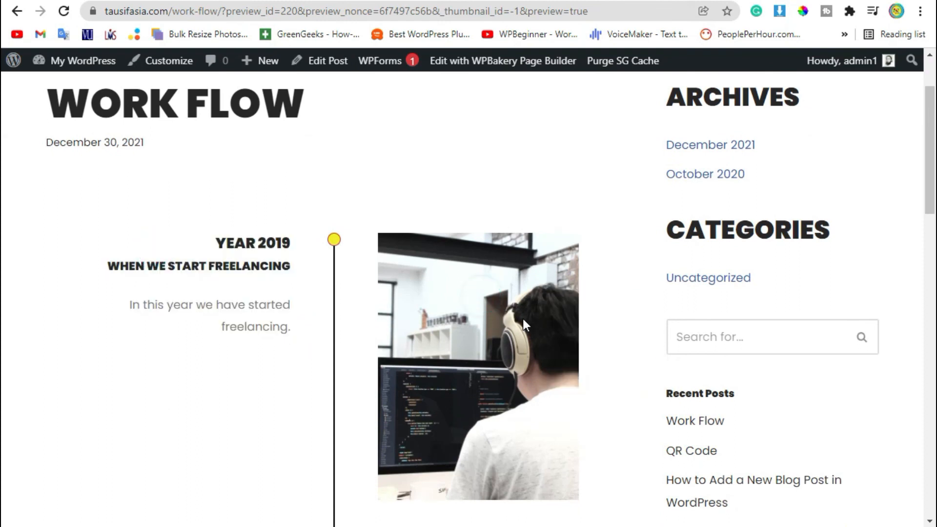
scroll(523, 320, down, 5)
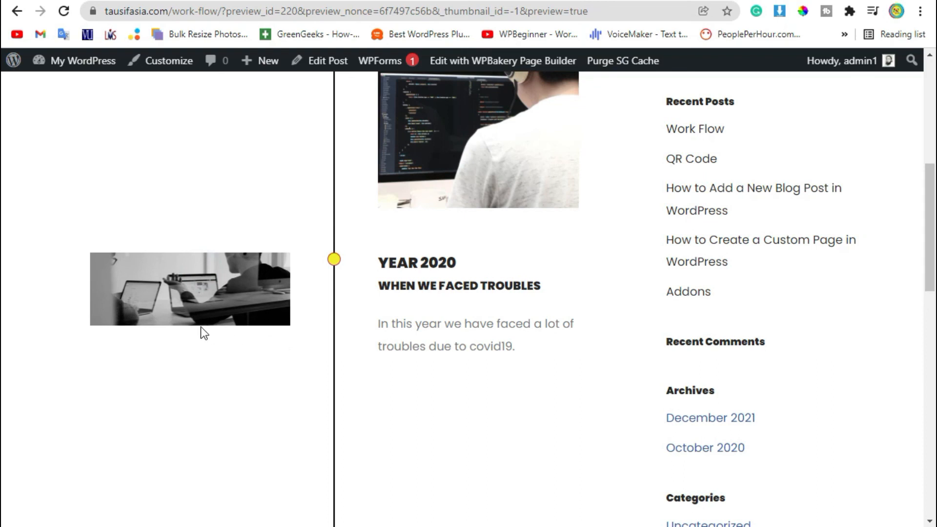
drag(361, 276, 537, 325)
scroll(549, 359, down, 5)
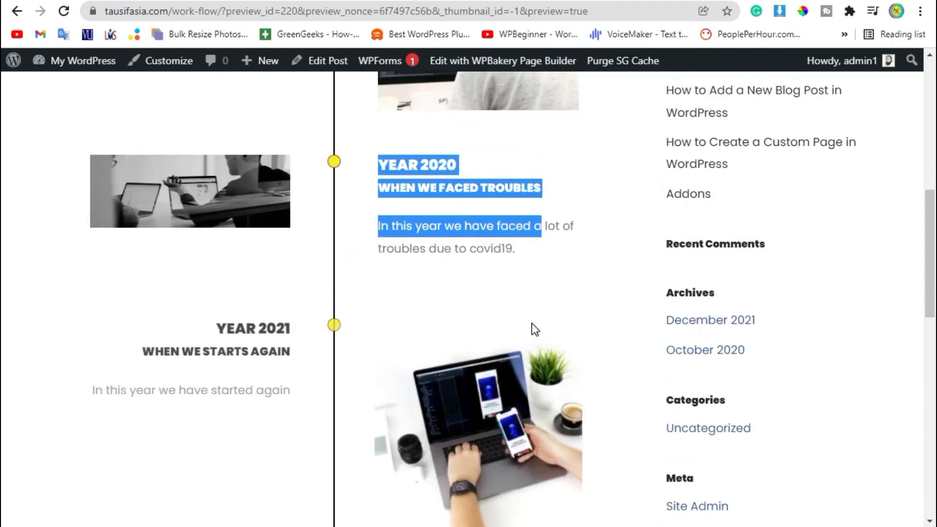
scroll(532, 323, down, 5)
scroll(502, 393, up, 15)
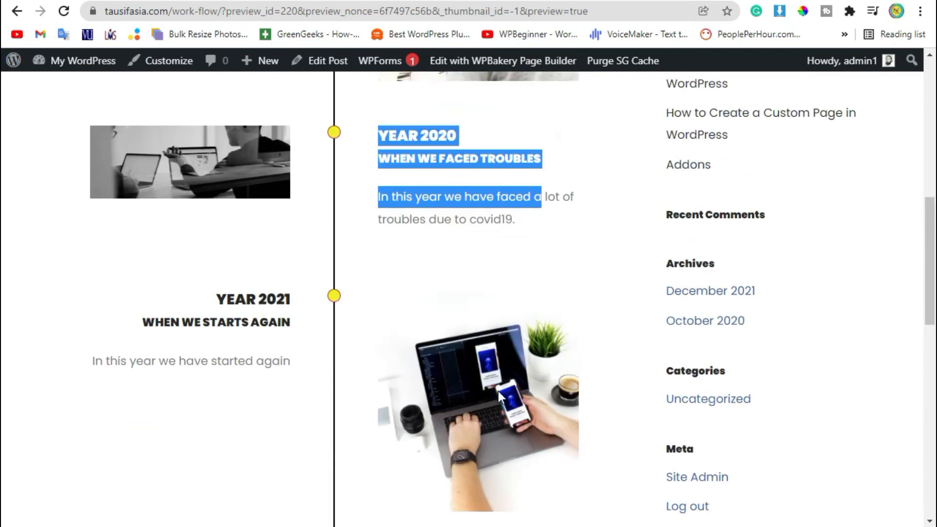
scroll(503, 371, up, 2)
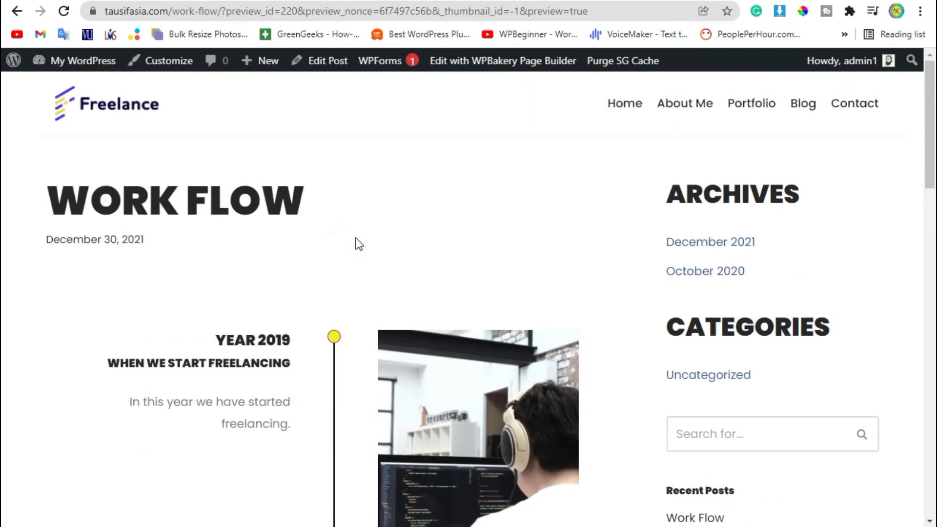